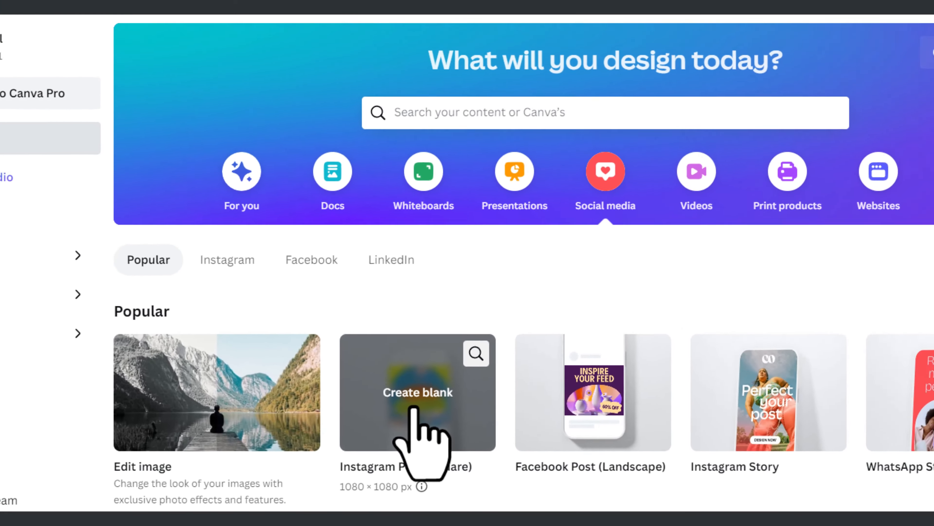
- Create a blank square Instagram post and open the Pexels app from the installed apps
left_click(413, 408)
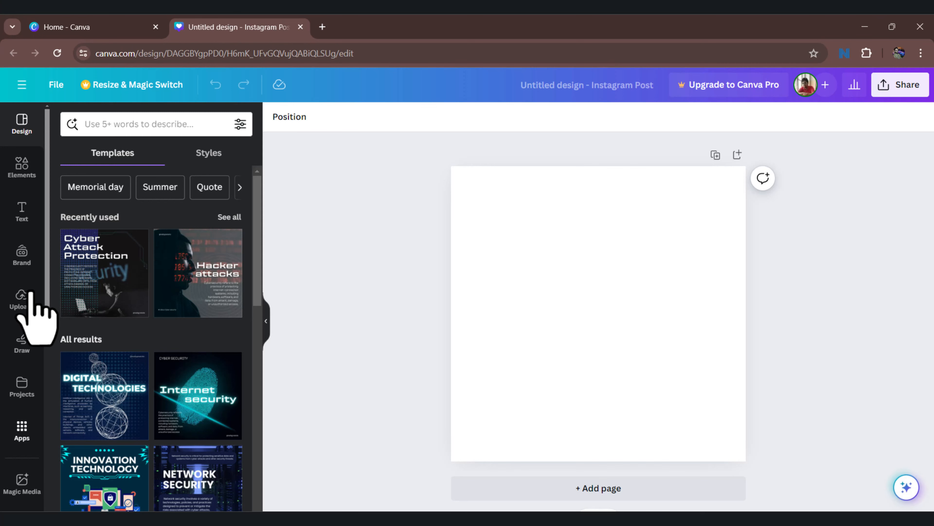
scroll(35, 301, "down", 5)
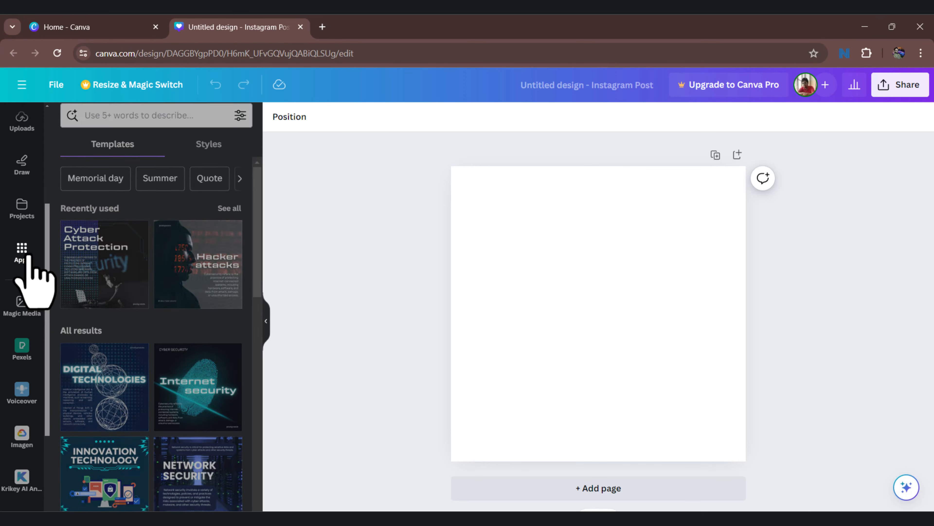
left_click(23, 254)
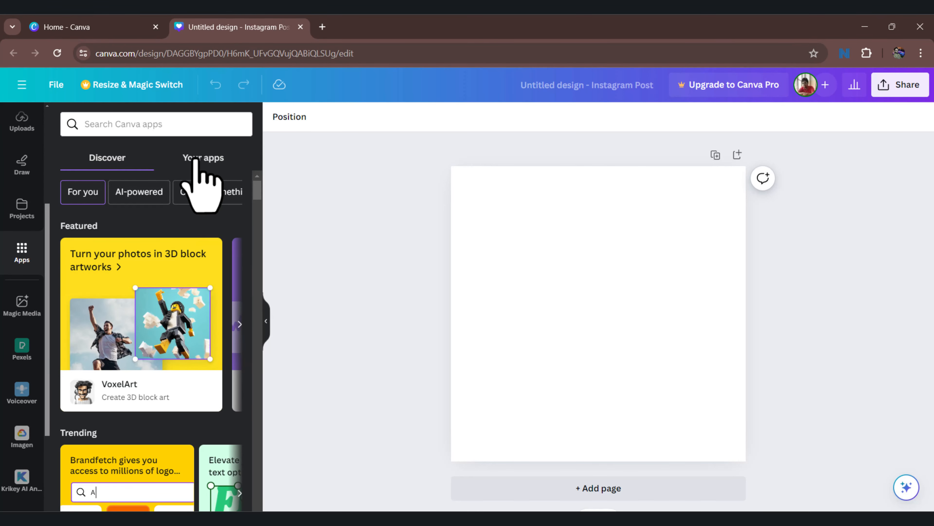
left_click(201, 158)
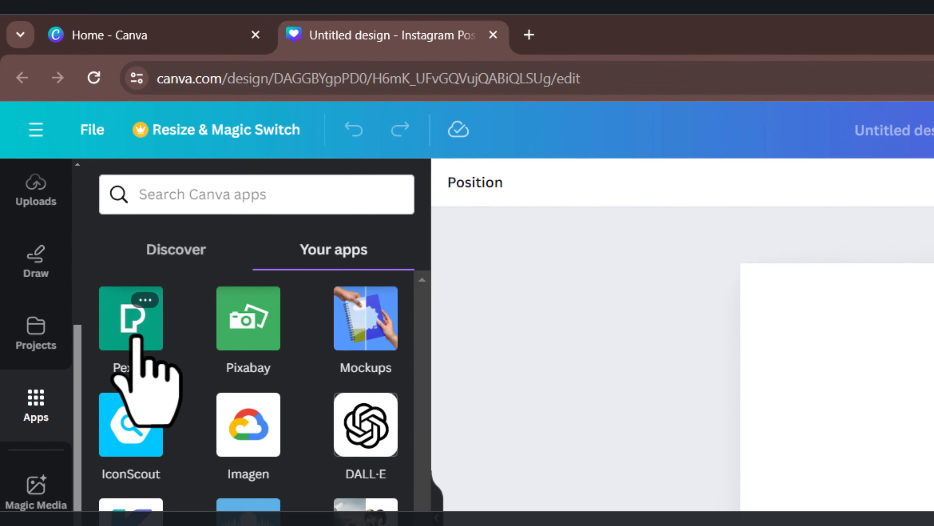
left_click(83, 199)
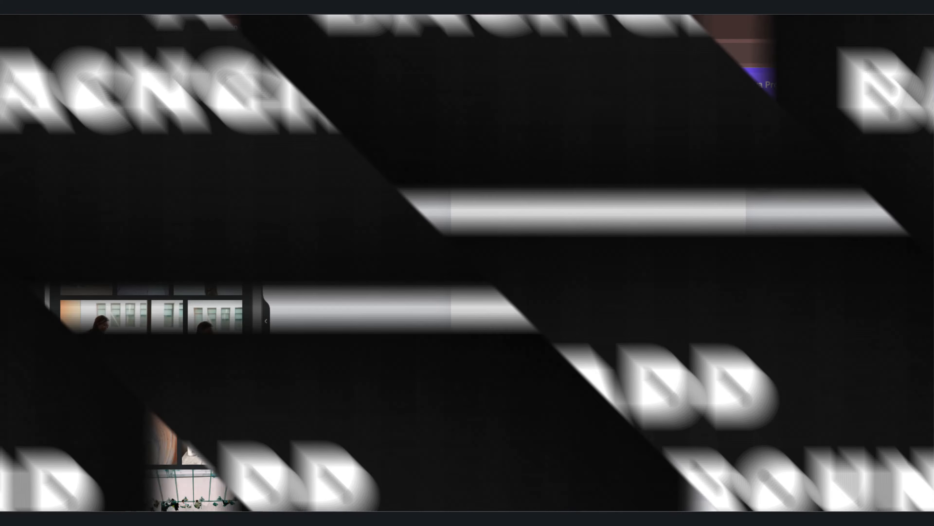
- Search Pexels for "computer memory" and fill the page with the dark photo of a PC interior with a fan
type("caomputer")
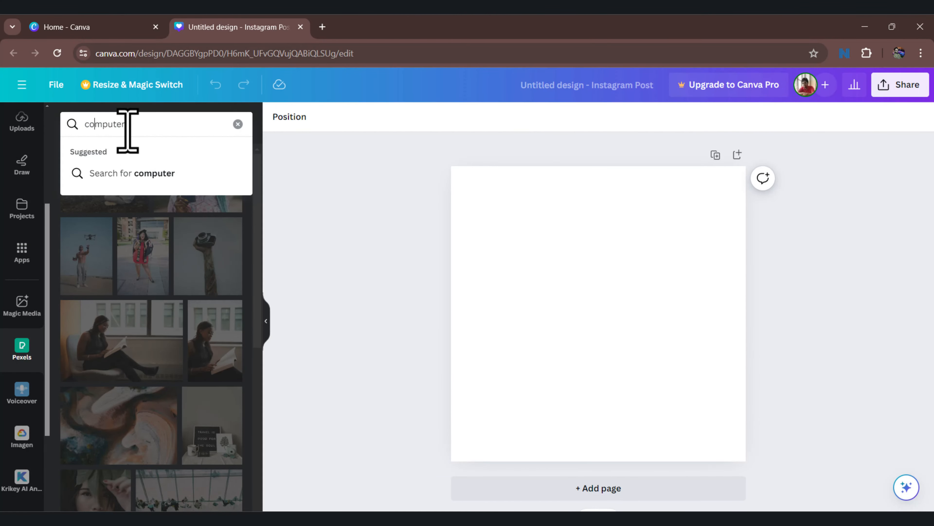
type(" memory")
key("Return")
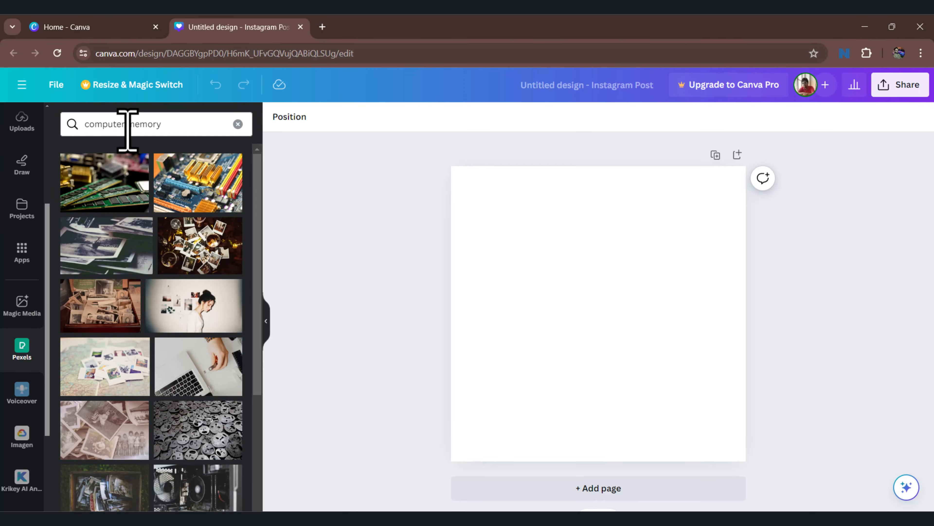
scroll(180, 376, "down", 3)
left_click(185, 374)
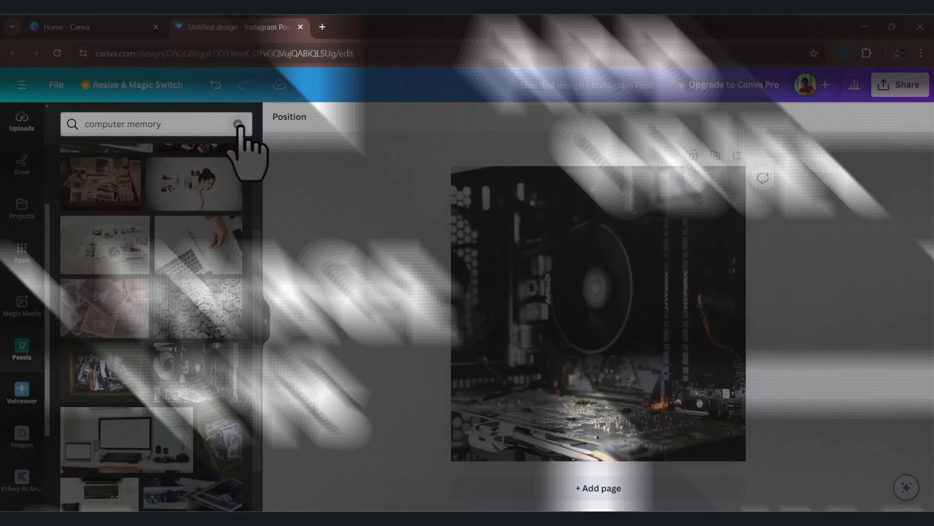
left_click(240, 125)
- Add the uploaded cutout of the man with a laptop, enlarge it and place it in the page's lower-right area
left_click(21, 298)
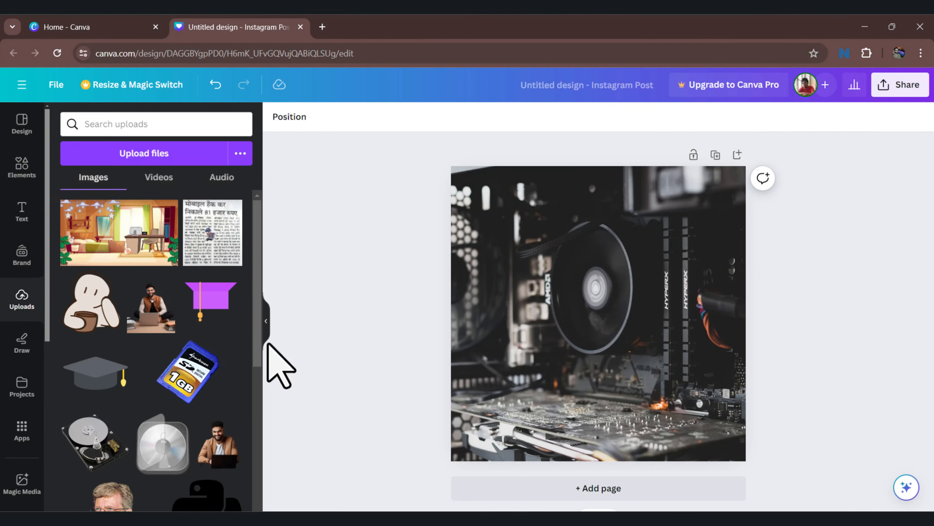
left_click(214, 449)
left_click_drag(604, 294, 682, 361)
left_click_drag(598, 282, 559, 263)
left_click_drag(633, 365, 640, 375)
left_click_drag(694, 431, 690, 415)
left_click_drag(569, 238, 558, 234)
left_click_drag(638, 372, 641, 372)
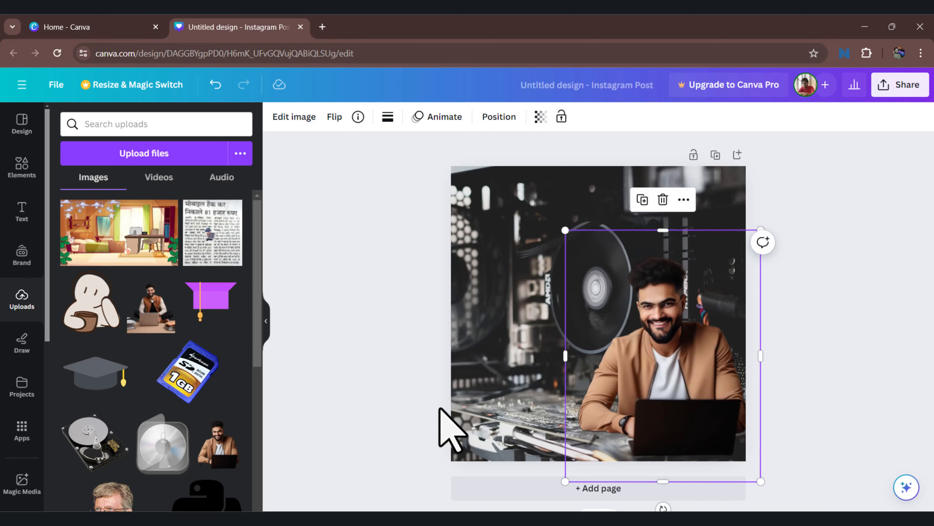
left_click(440, 408)
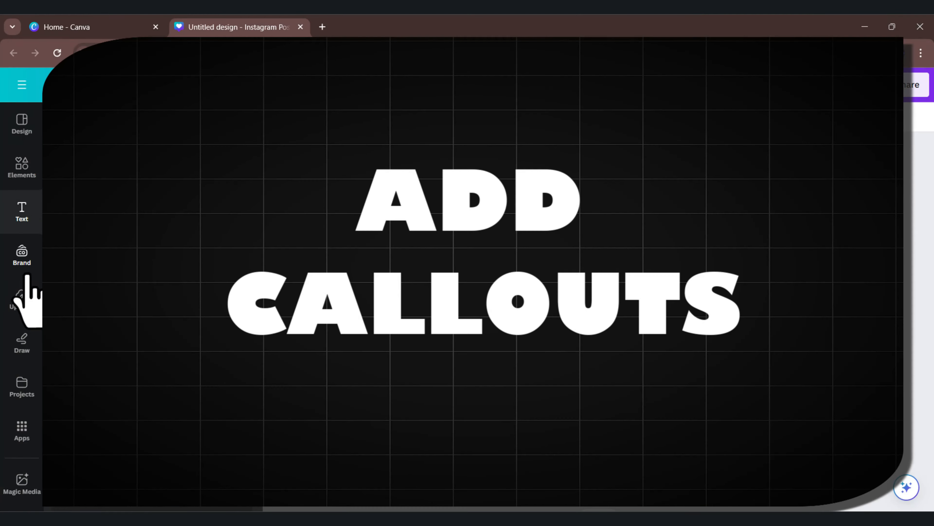
- Search the elements for "callout thinking" graphics and switch to the suggested Speech box results
left_click(21, 167)
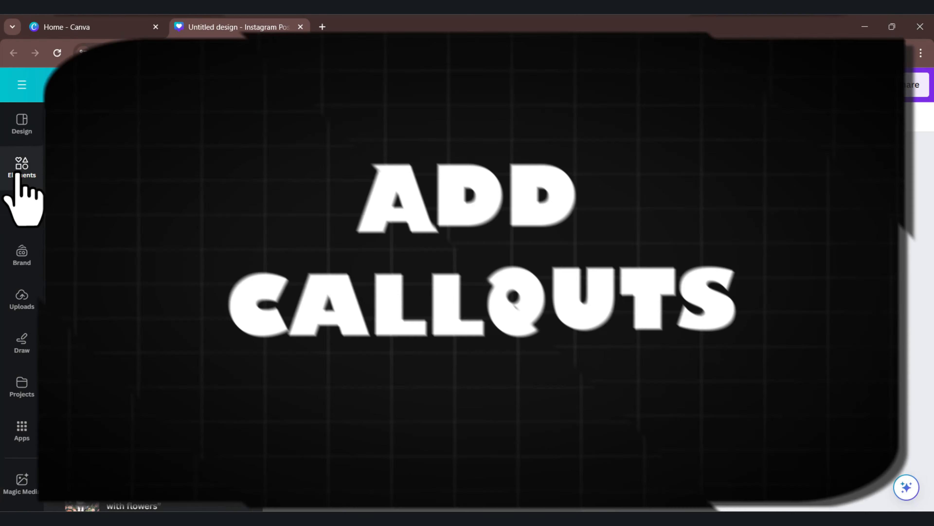
left_click(163, 125)
type("call")
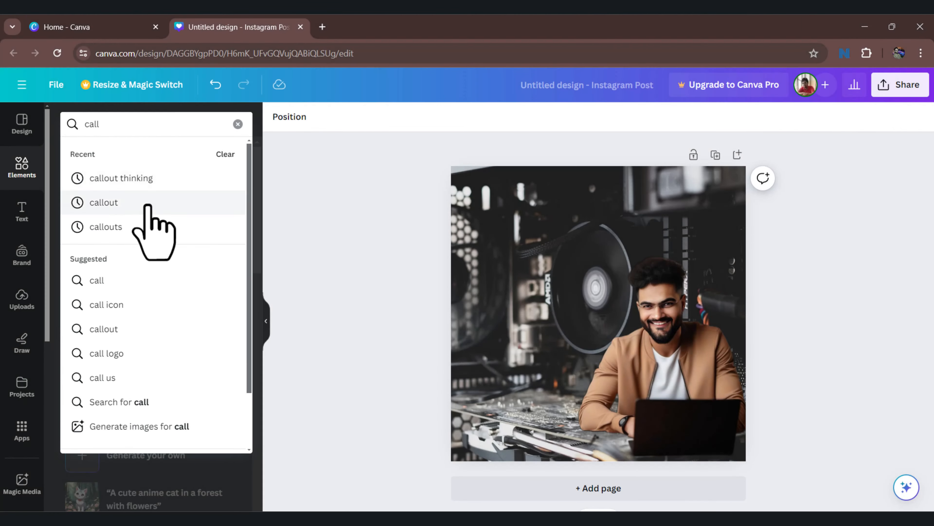
left_click(121, 178)
left_click(229, 217)
scroll(250, 441, "down", 8)
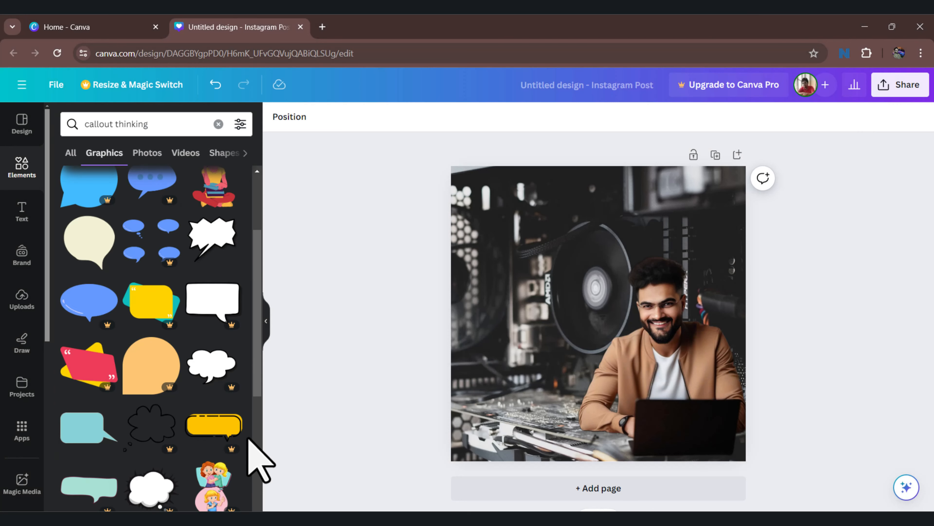
scroll(257, 461, "down", 6)
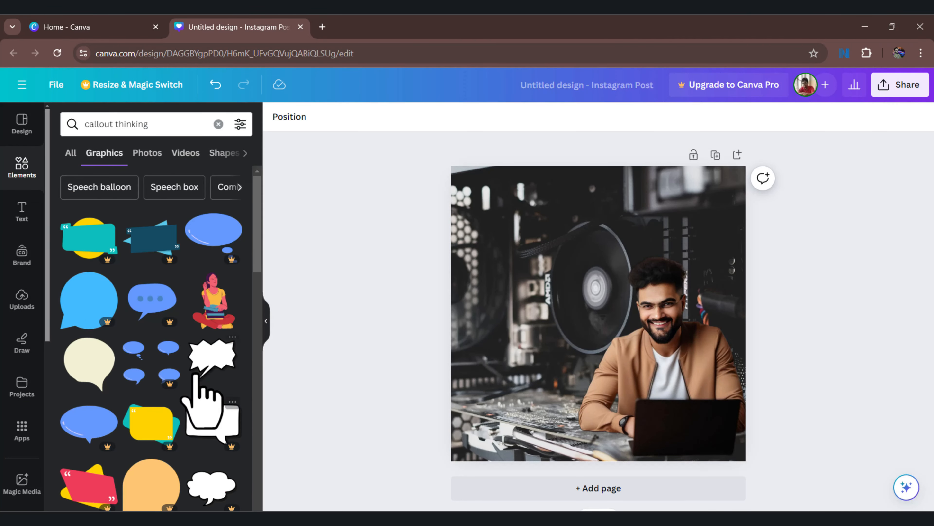
left_click(164, 187)
left_click(75, 190)
left_click(181, 190)
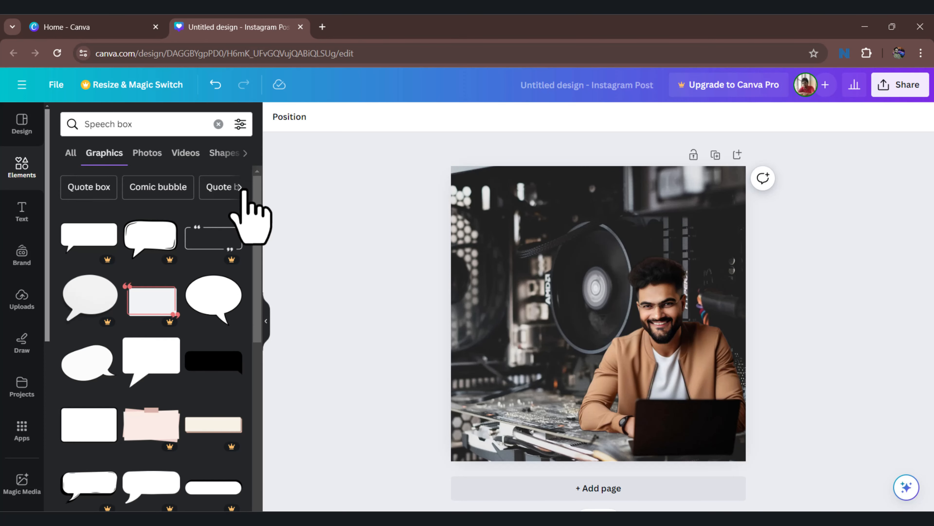
- Add the white oval speech bubble, enlarge it and place it beside the man's head
left_click(85, 364)
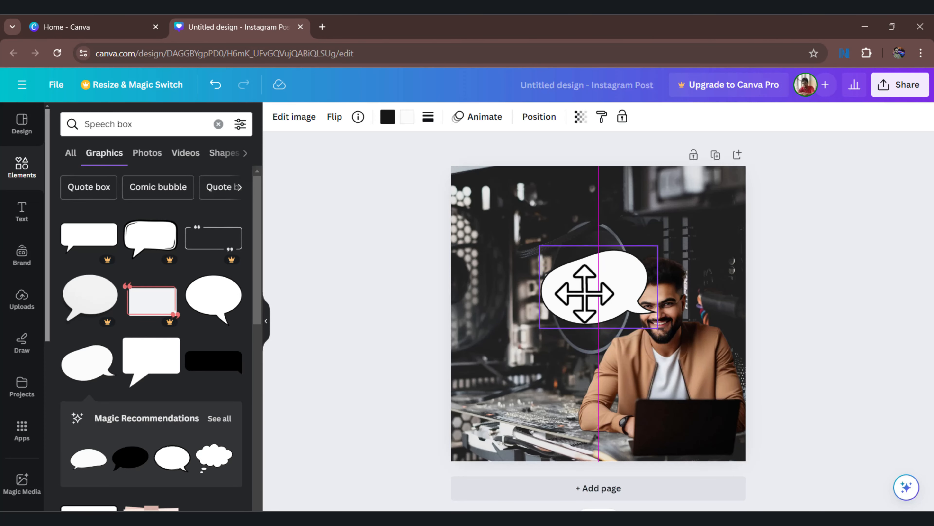
left_click(511, 349)
left_click(580, 307)
left_click_drag(532, 251, 515, 246)
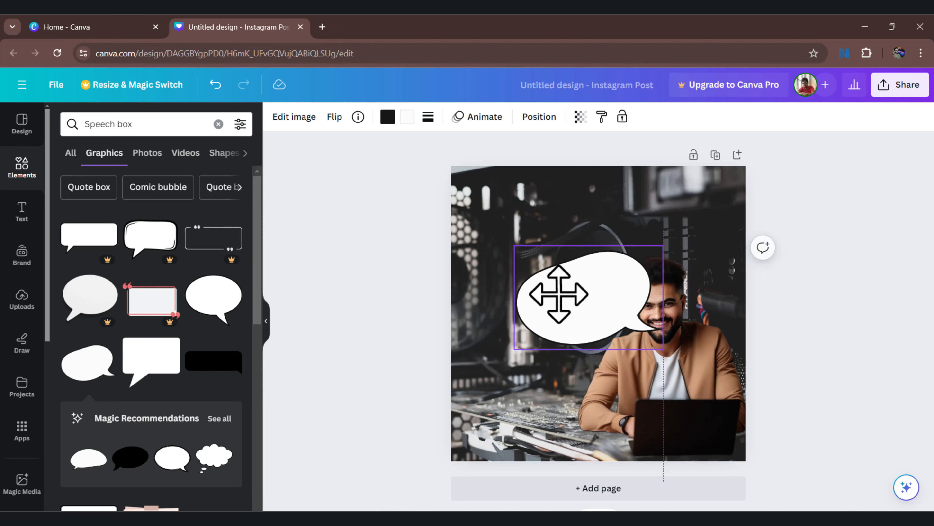
mouse_move(555, 293)
left_mouse_down()
mouse_move(559, 251)
mouse_move(555, 293)
left_mouse_up()
- Send the oval speech bubble behind the man and move it up above his shoulder
right_click(593, 305)
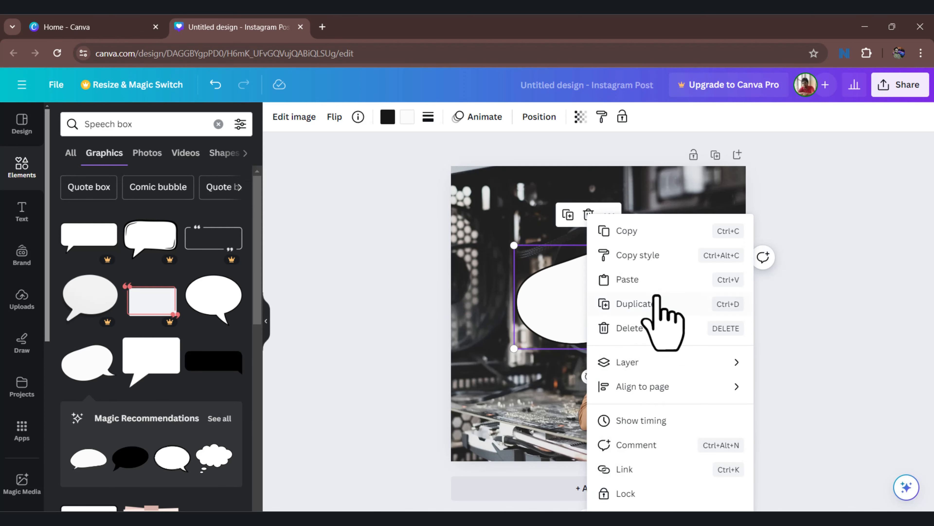
mouse_move(689, 386)
left_click(806, 438)
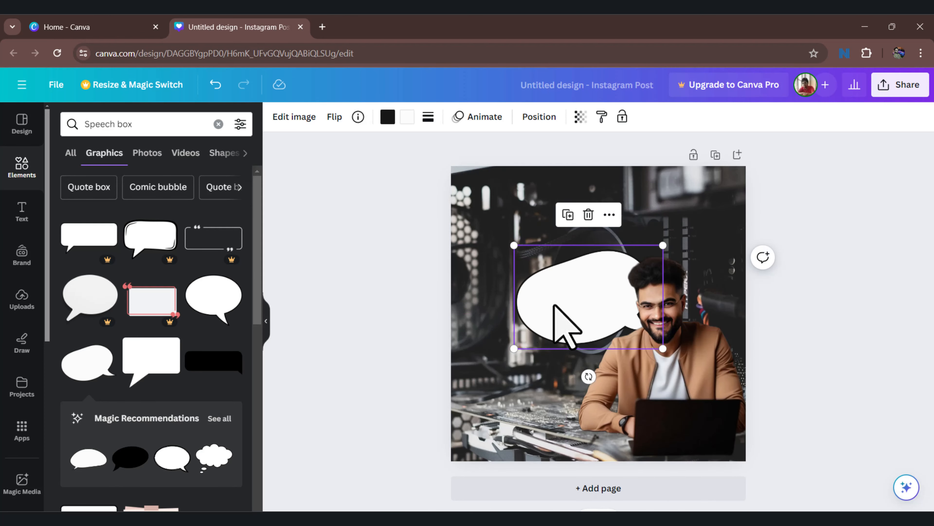
left_click_drag(555, 306, 555, 263)
- Add the cloud-shaped thought bubble from the Magic Recommendations and place it in the page's upper-right corner
scroll(219, 353, "down", 3)
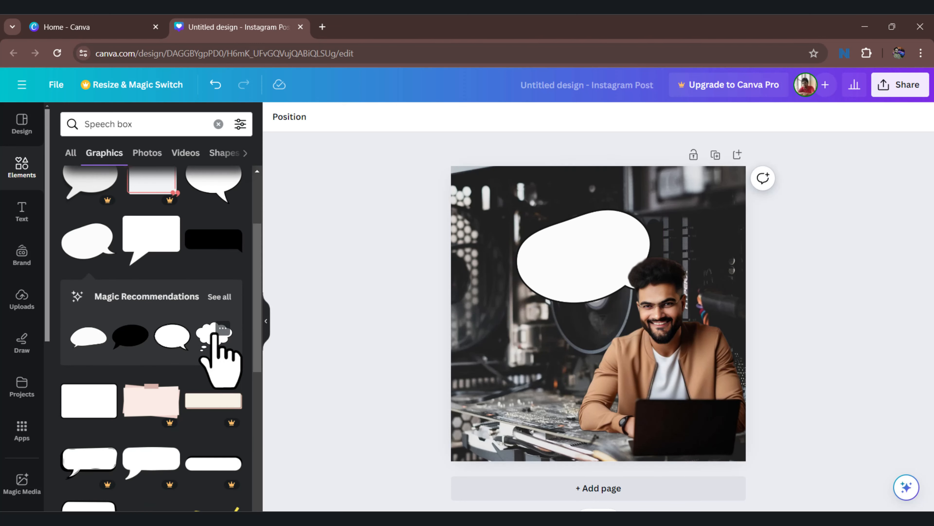
left_click(216, 335)
left_click_drag(599, 315, 704, 234)
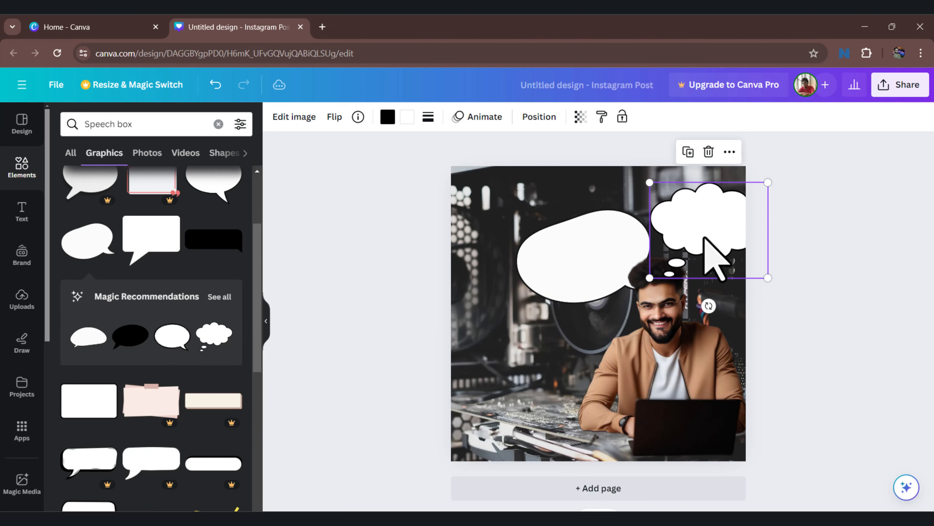
scroll(257, 425, "up", 3)
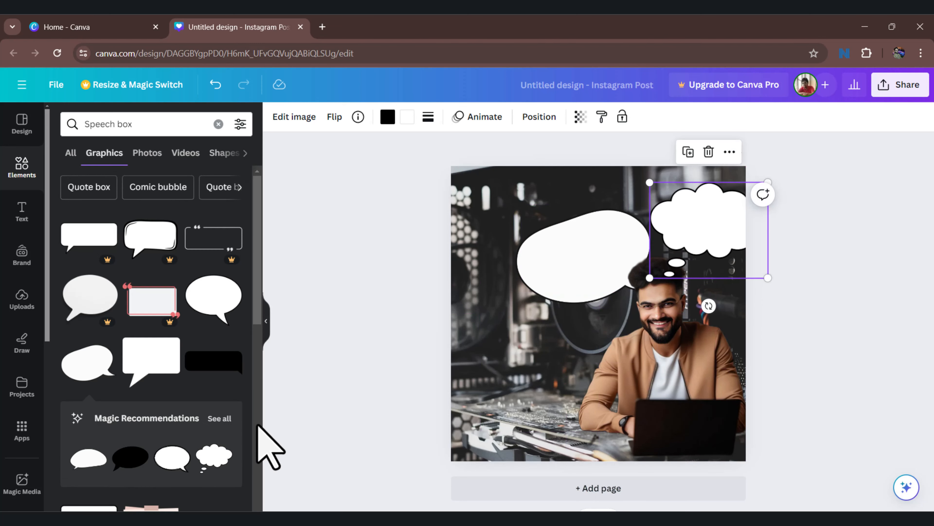
- Delete the oval speech bubble and move the man to the lower-left part of the page
left_click(550, 268)
key("Delete")
left_click_drag(641, 379, 496, 382)
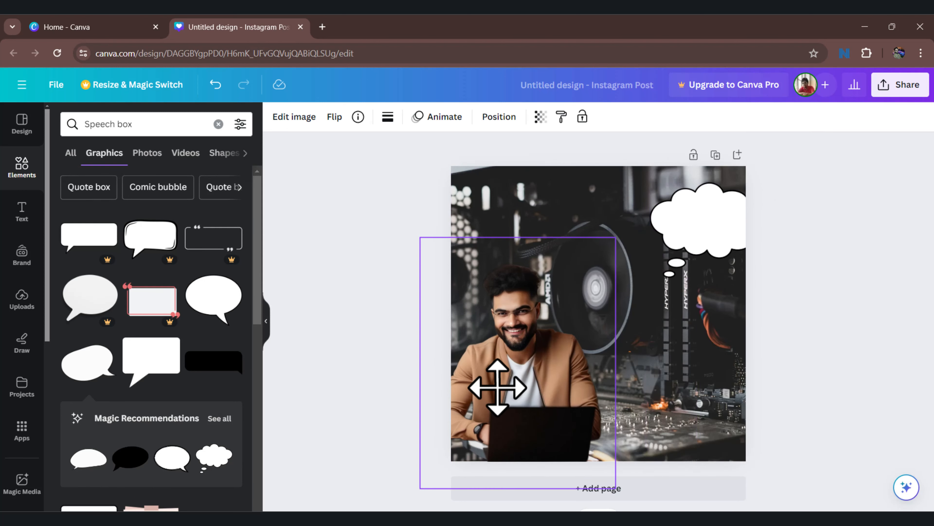
- Move the thought cloud above the man's head, enlarge it slightly and send it behind him
left_click_drag(723, 254, 580, 251)
left_click_drag(636, 291, 652, 299)
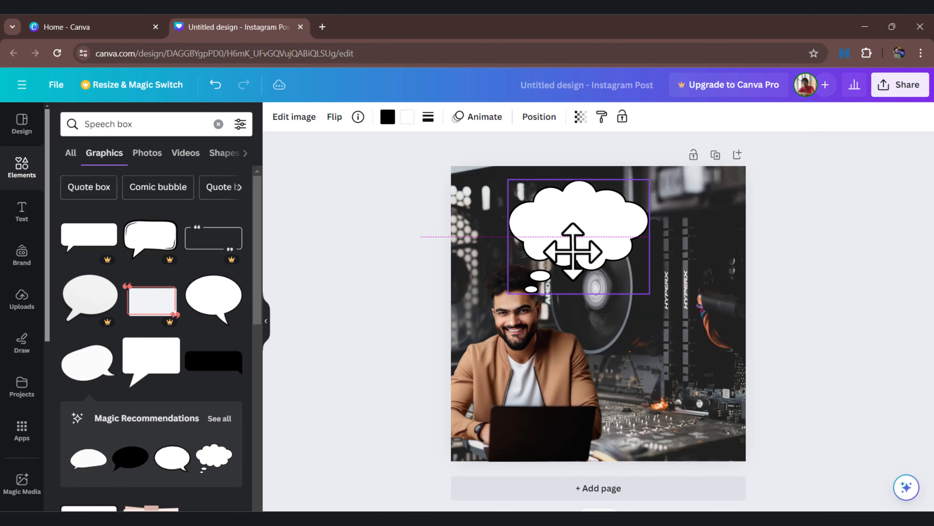
right_click(562, 265)
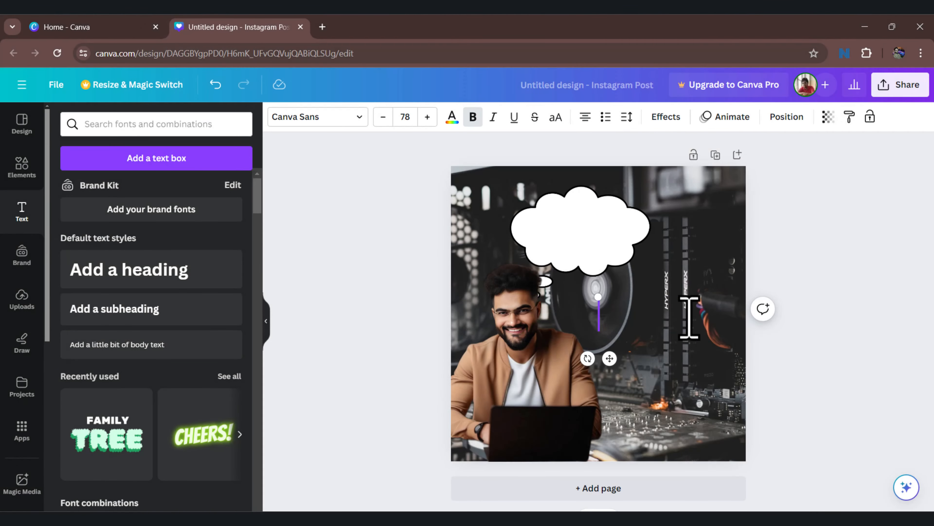
- Add a heading reading "What is Computer Memory?" with a line break after "is" and move it up onto the cloud
type("emory?")
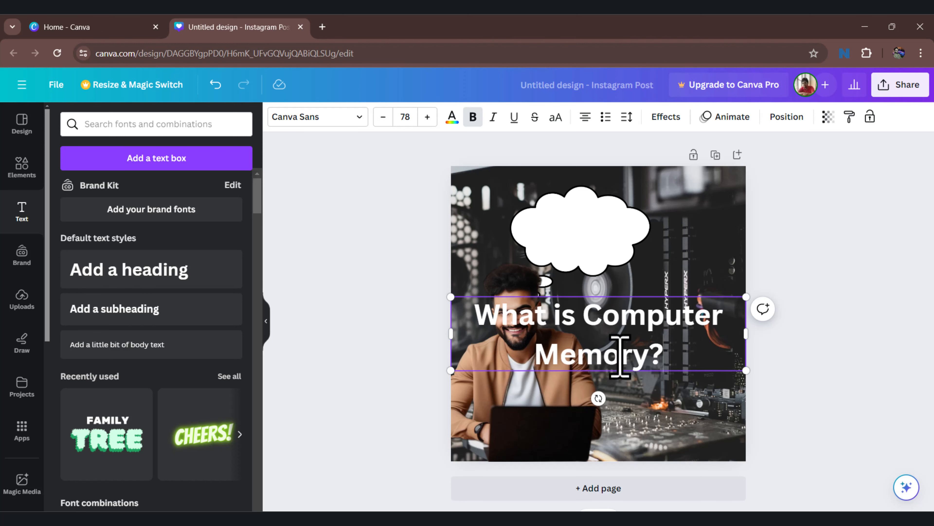
left_click(583, 321)
key("Return")
left_click(799, 324)
mouse_move(573, 318)
left_mouse_down()
mouse_move(571, 297)
mouse_move(572, 310)
left_mouse_up()
- Colour the heading black and scale it down to fit inside the thought cloud
left_click(452, 117)
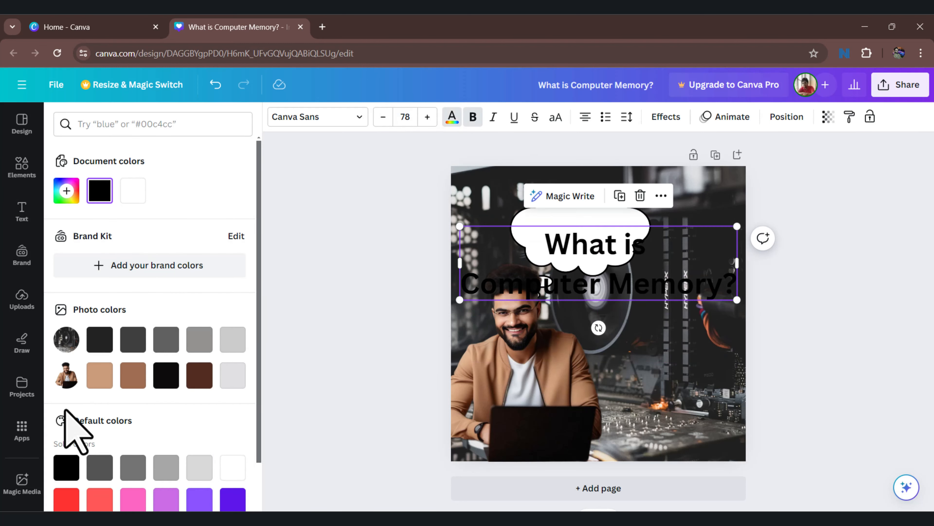
scroll(129, 442, "down", 3)
scroll(229, 356, "up", 3)
left_click_drag(738, 226, 625, 257)
left_click_drag(561, 284, 594, 243)
left_click_drag(657, 216, 640, 220)
left_click_drag(576, 239, 587, 229)
left_click_drag(504, 210, 537, 218)
left_click_drag(600, 243, 580, 240)
- Set the heading's font to Horizon and reduce its size to 22.7 so it fits inside the cloud
left_click(318, 117)
scroll(96, 391, "down", 7)
left_click(95, 399)
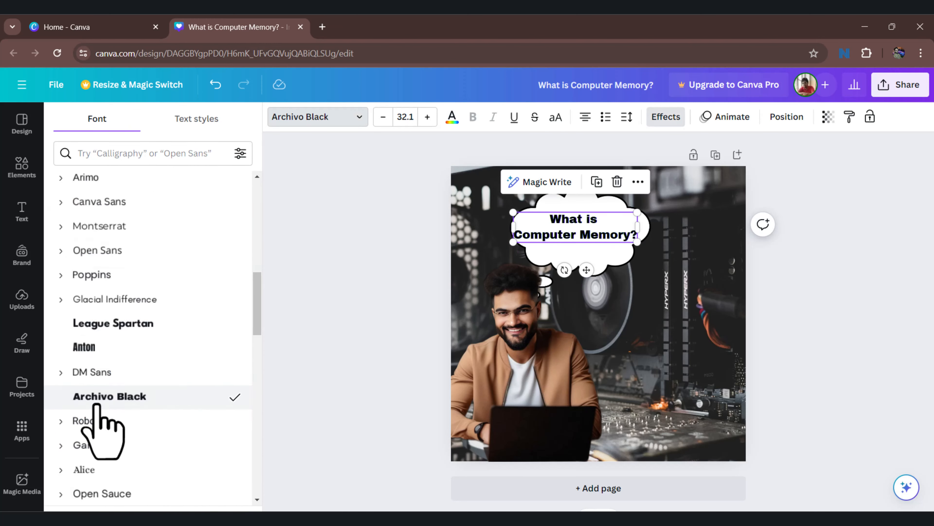
scroll(94, 376, "down", 7)
left_click_drag(673, 241, 592, 256)
- Duplicate the heading and place the copy directly below the original in the thought cloud
key("ctrl+d")
left_click(908, 252)
left_click(647, 244)
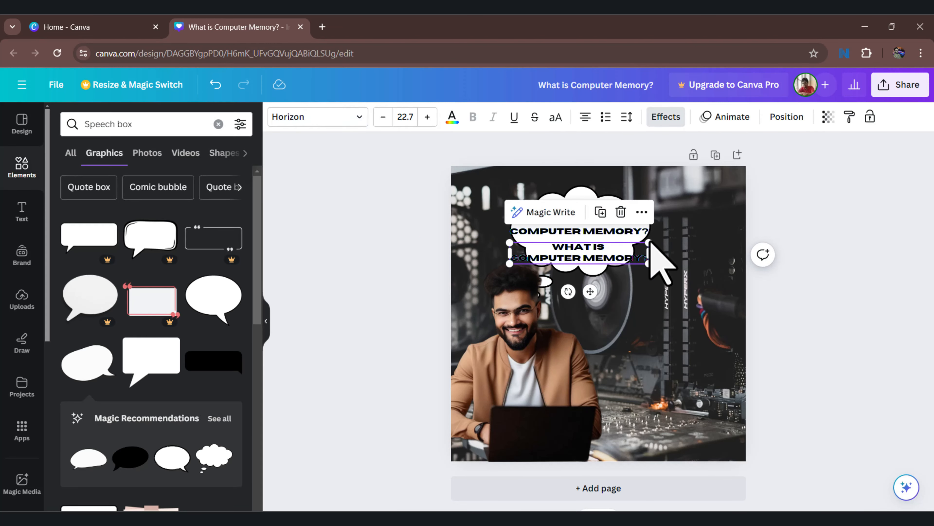
left_click(321, 228)
- Shorten the upper heading to "What is", enlarge it and centre it in the upper part of the cloud
double_click(637, 233)
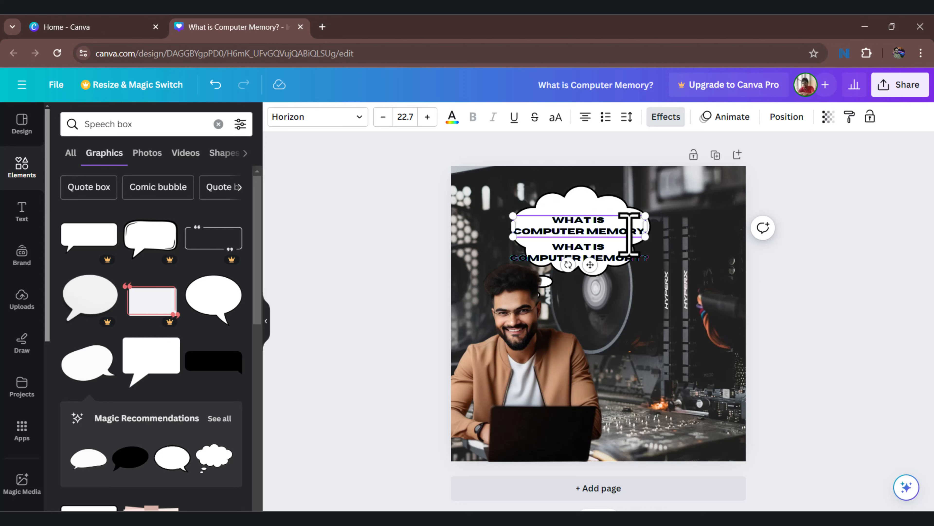
left_click(369, 192)
left_click(568, 220)
left_click_drag(553, 217, 515, 198)
left_click_drag(554, 218, 582, 216)
- Shorten the lower heading to "Computer Memory?" and scale it down to size 13.3
triple_click(562, 254)
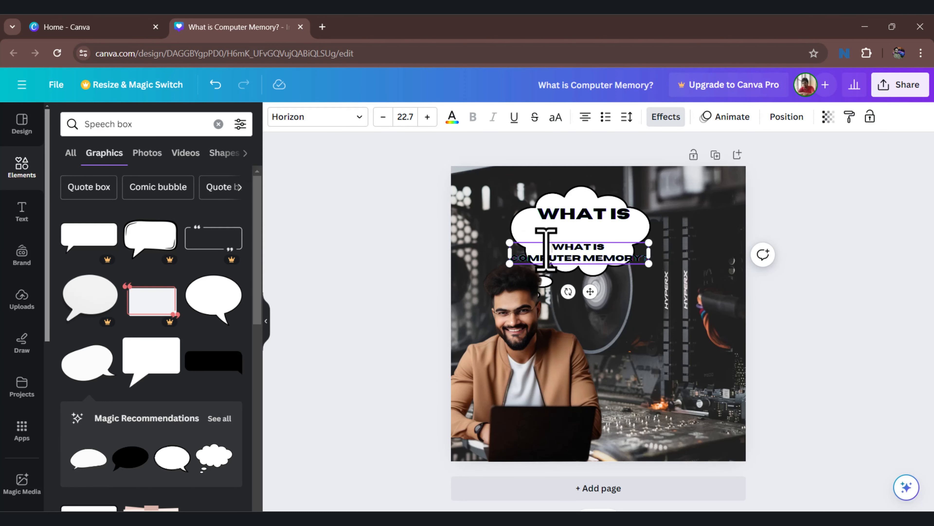
left_click(423, 273)
left_click(592, 246)
left_click_drag(508, 242, 568, 248)
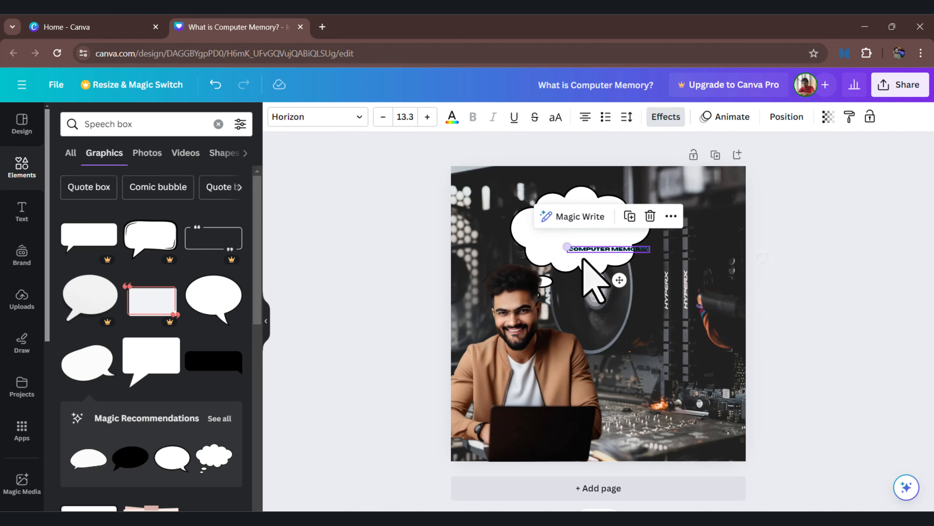
- Set the "Computer Memory?" line's font to Lazydog, enlarge it to size 30 and place it under "What is"
left_click(295, 117)
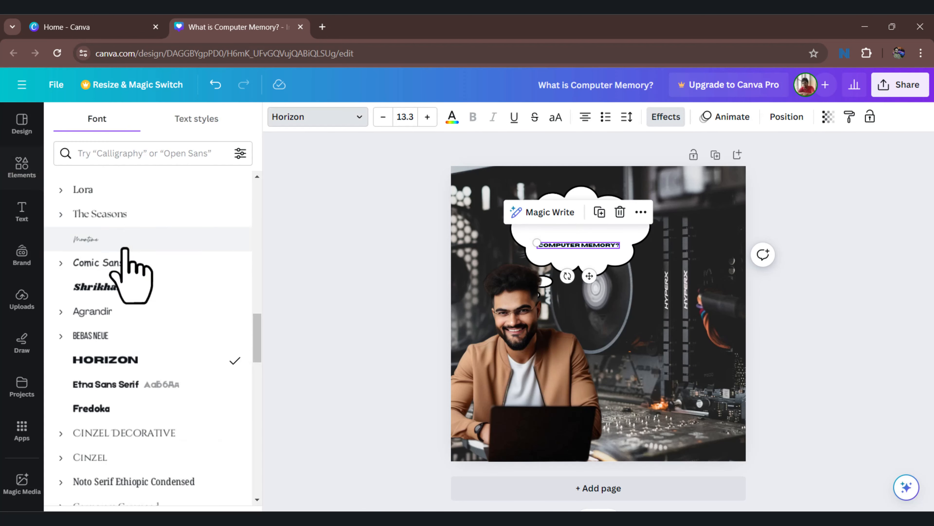
scroll(132, 423, "down", 5)
scroll(135, 405, "up", 5)
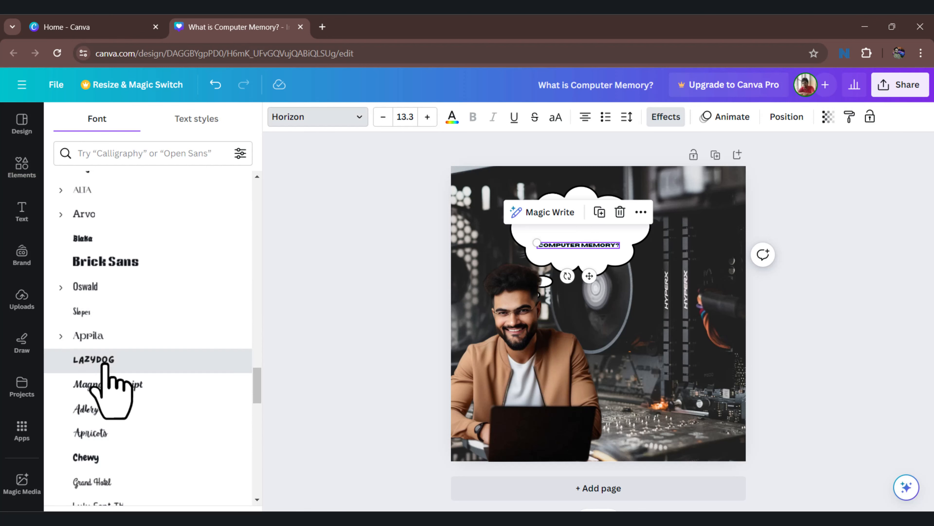
left_click(98, 359)
left_click_drag(555, 244, 504, 238)
mouse_move(540, 240)
left_mouse_down()
mouse_move(571, 246)
mouse_move(525, 231)
left_mouse_up()
- Try the Aerospace bold font on the "Computer Memory?" line
scroll(176, 434, "down", 10)
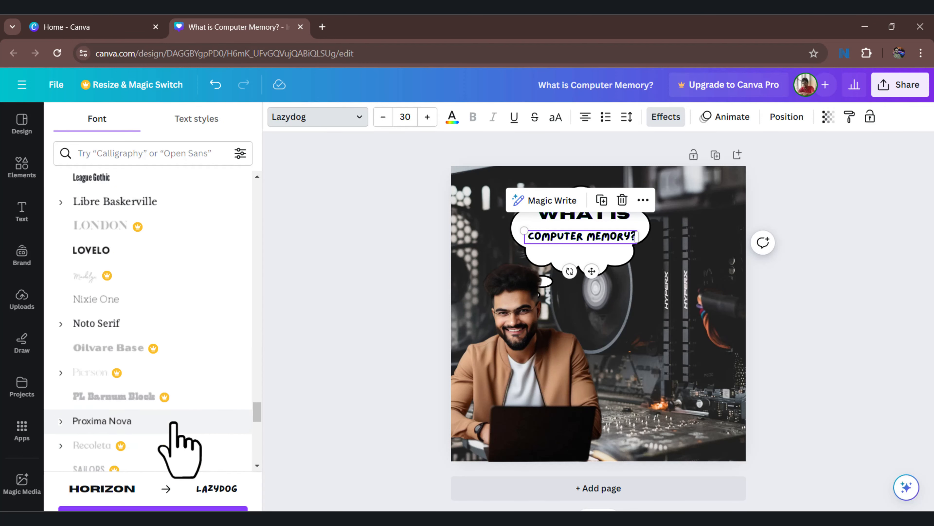
scroll(176, 435, "up", 15)
scroll(177, 438, "down", 3)
scroll(165, 405, "up", 2)
left_click(155, 322)
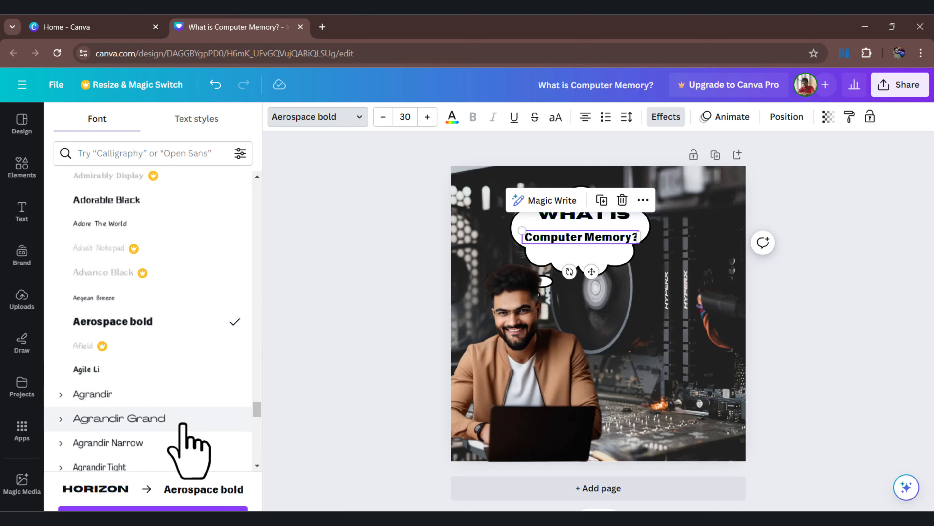
- Set the "Computer Memory?" line's font to Anton and enlarge it to size 38.9
scroll(183, 435, "down", 5)
left_click(142, 330)
scroll(142, 339, "down", 2)
scroll(145, 440, "down", 6)
scroll(146, 435, "down", 8)
left_click(138, 230)
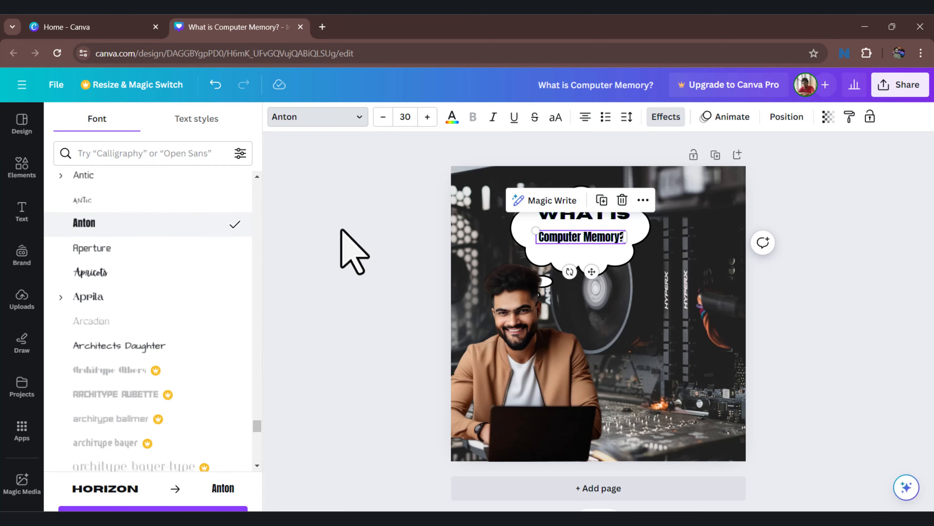
left_click_drag(536, 230, 559, 221)
left_click(342, 296)
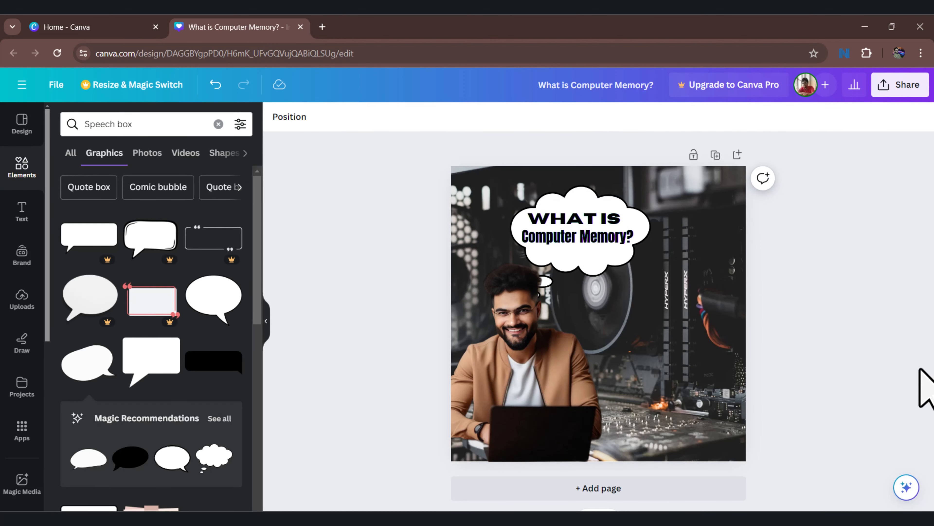
- Change the "What is" heading's font from Horizon to another wide, heavy all-caps display font
left_click(589, 228)
left_click(317, 117)
scroll(165, 365, "down", 10)
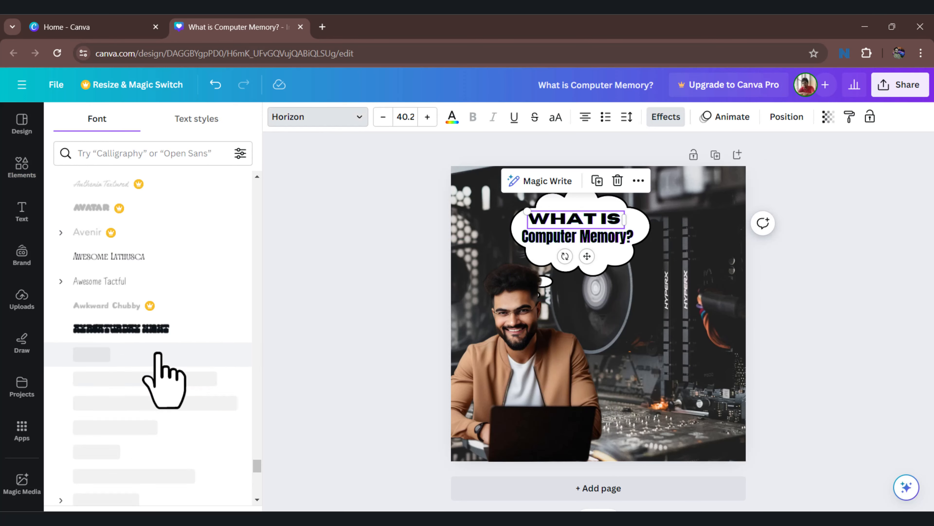
scroll(160, 368, "down", 10)
scroll(162, 376, "up", 5)
left_click(92, 272)
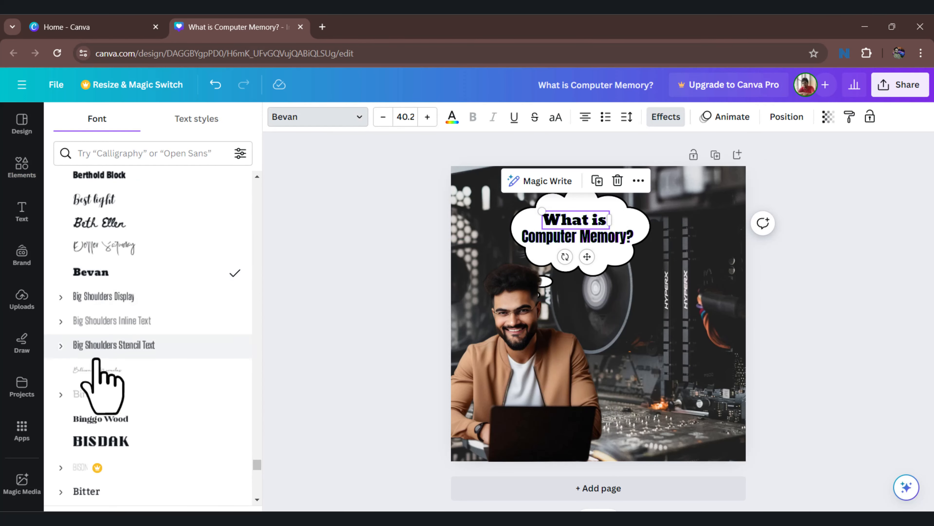
left_click(121, 441)
left_click(344, 288)
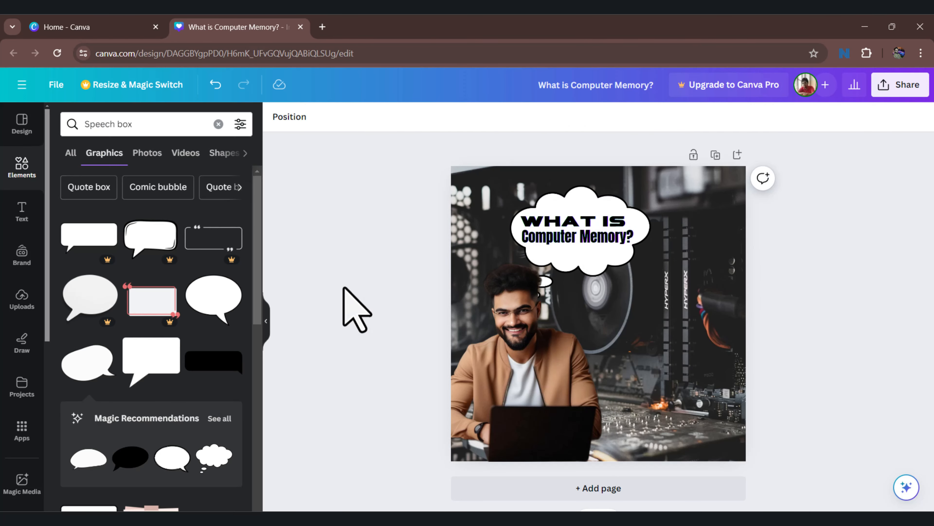
- Reduce the "Computer Memory?" line to size 36.7 and align it directly beneath "What is"
left_click(552, 234)
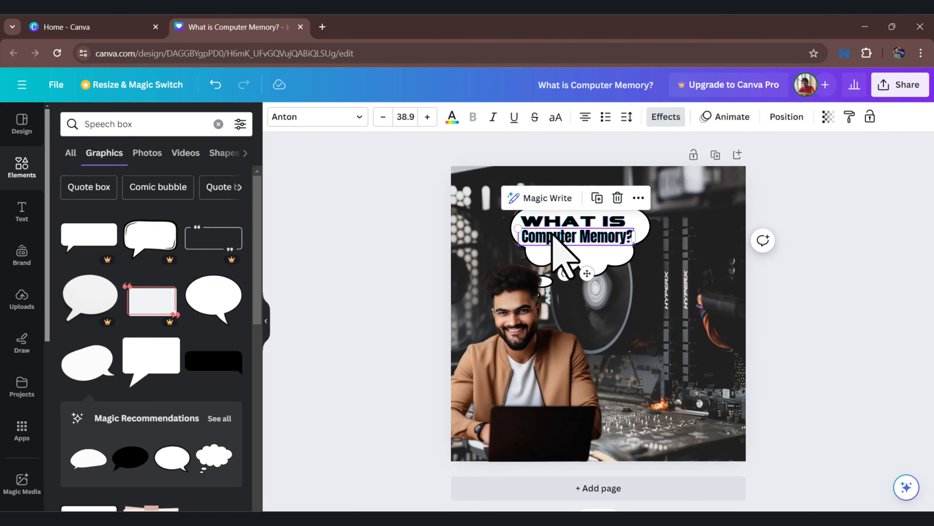
left_click_drag(519, 229, 526, 234)
left_click_drag(563, 241, 558, 240)
scroll(558, 240, "up", 5)
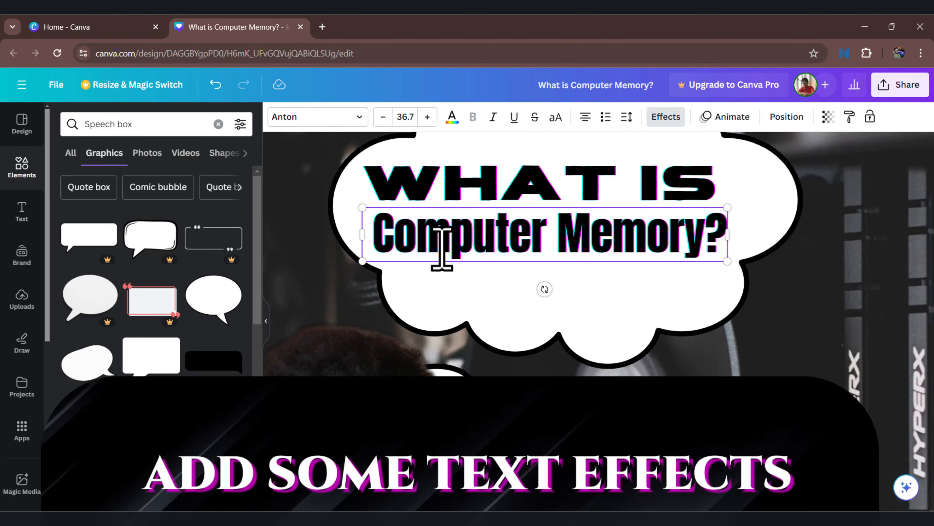
left_click_drag(603, 249, 603, 252)
- Replace the Glitch effect on both heading lines with the Outline effect
left_click(495, 188)
left_click(458, 244, "shift")
left_click(666, 116)
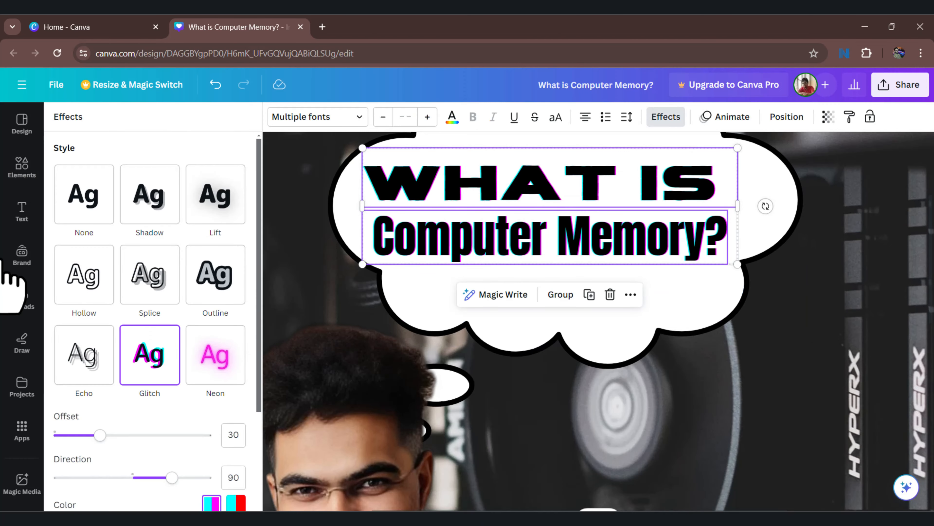
left_click(215, 279)
scroll(228, 332, "down", 4)
- Set the outline colour of both heading lines to yellow after trying blue and orange shades
left_click(236, 242)
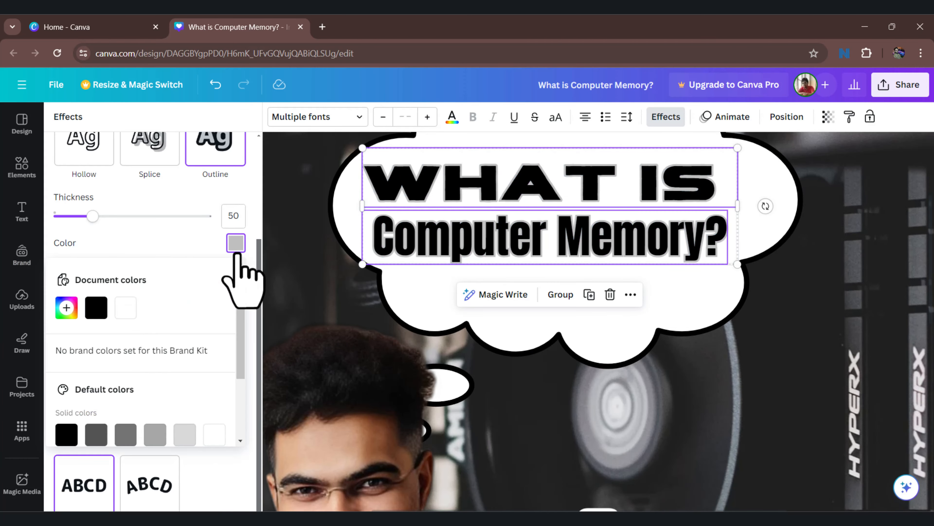
scroll(162, 369, "down", 3)
left_click(155, 396)
left_click(215, 396)
left_click(214, 425)
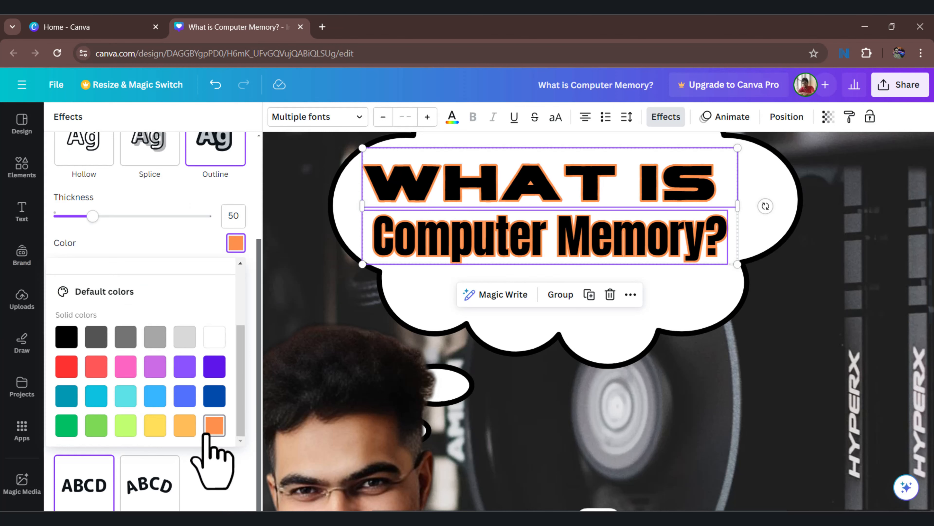
left_click(184, 426)
left_click(214, 425)
left_click(154, 425)
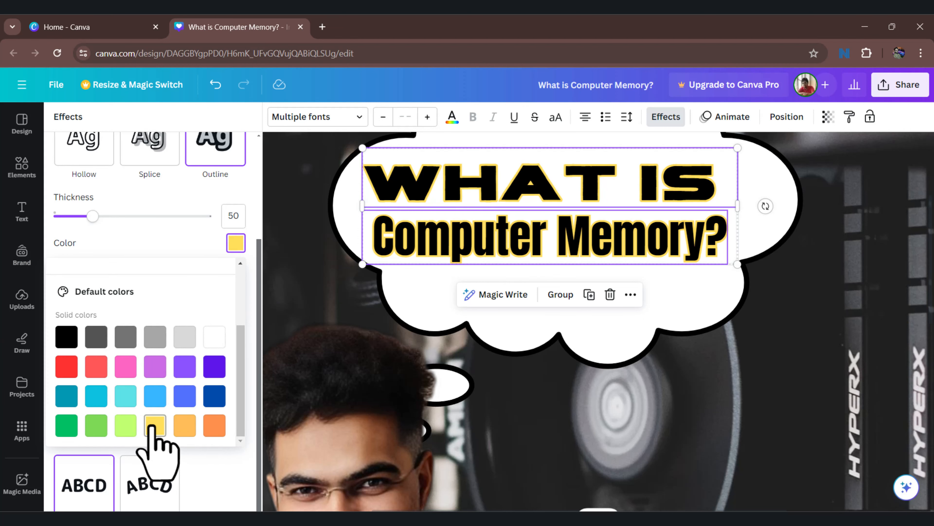
left_click(227, 495)
- Increase the outline thickness of both heading lines to 134
scroll(388, 399, "down", 3)
scroll(387, 399, "up", 5)
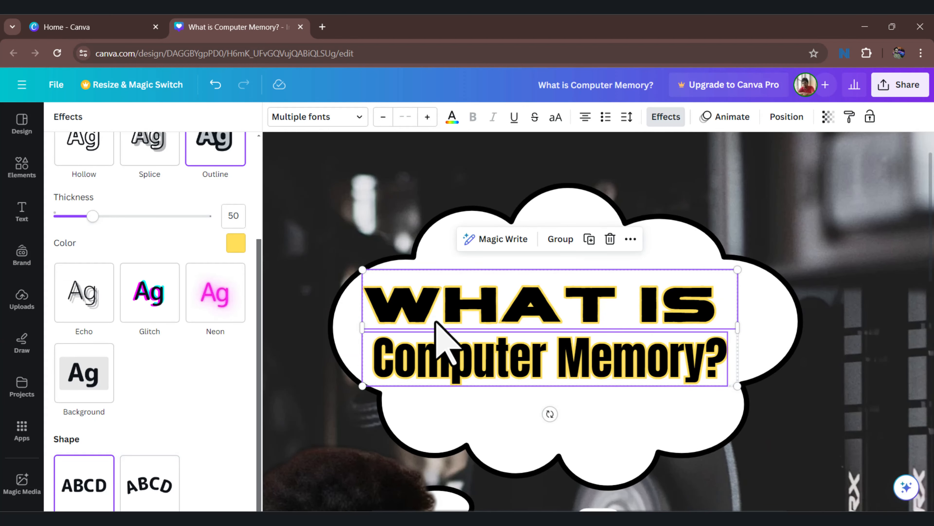
left_click_drag(107, 215, 168, 229)
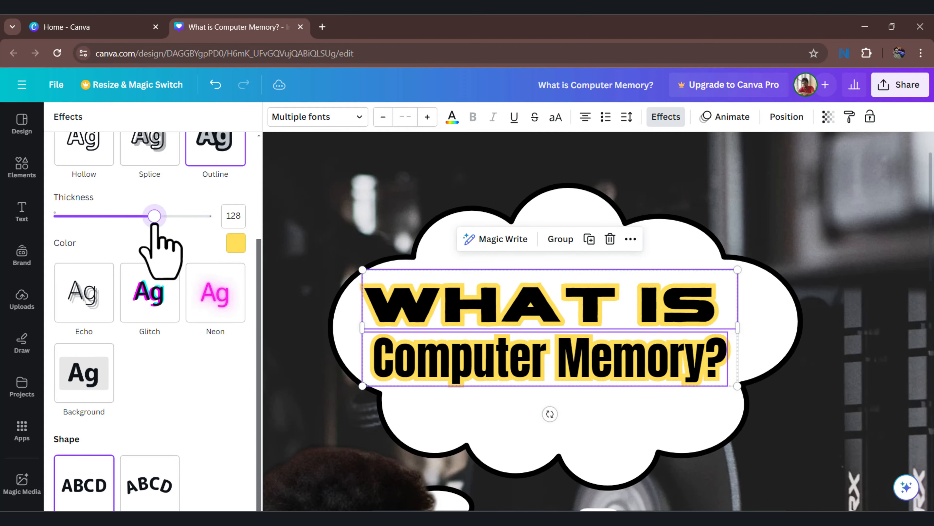
scroll(254, 436, "up", 3)
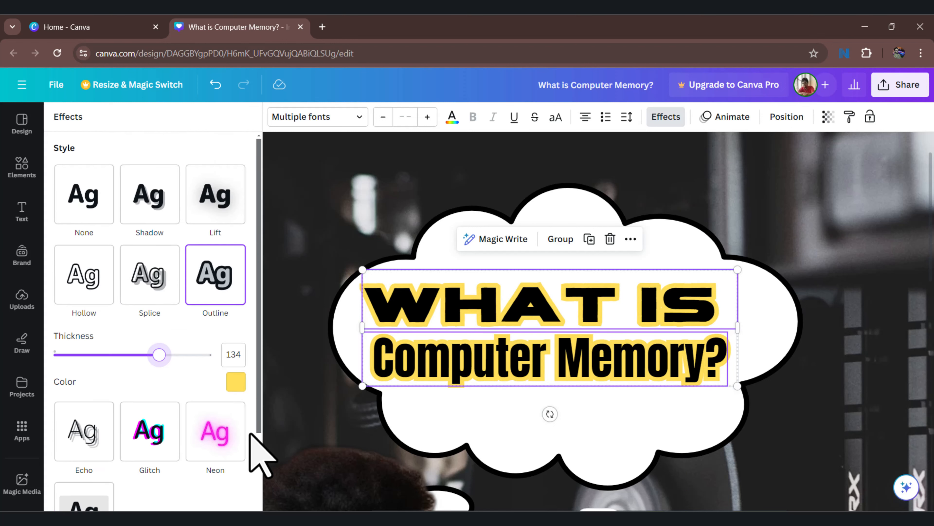
scroll(206, 436, "down", 3)
scroll(250, 330, "up", 3)
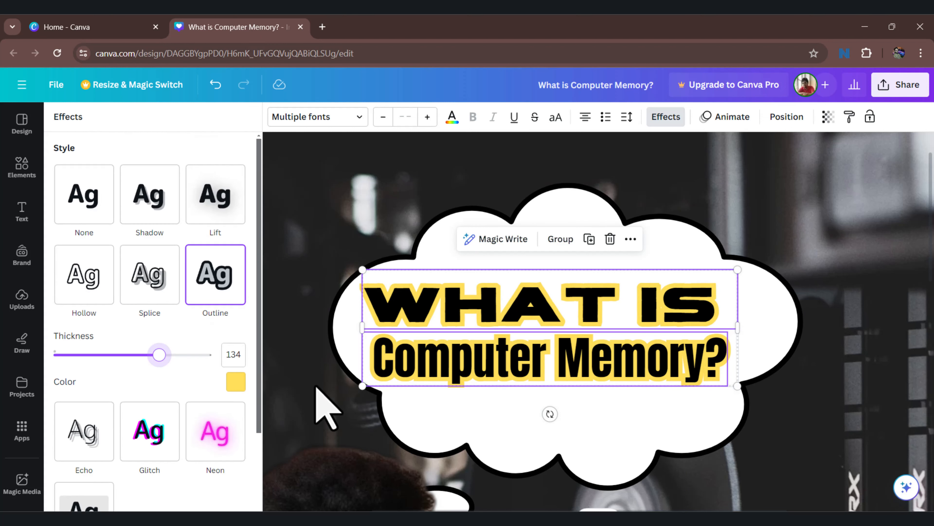
- Set the text colour of both heading lines to a custom dark navy blue
left_click(66, 191)
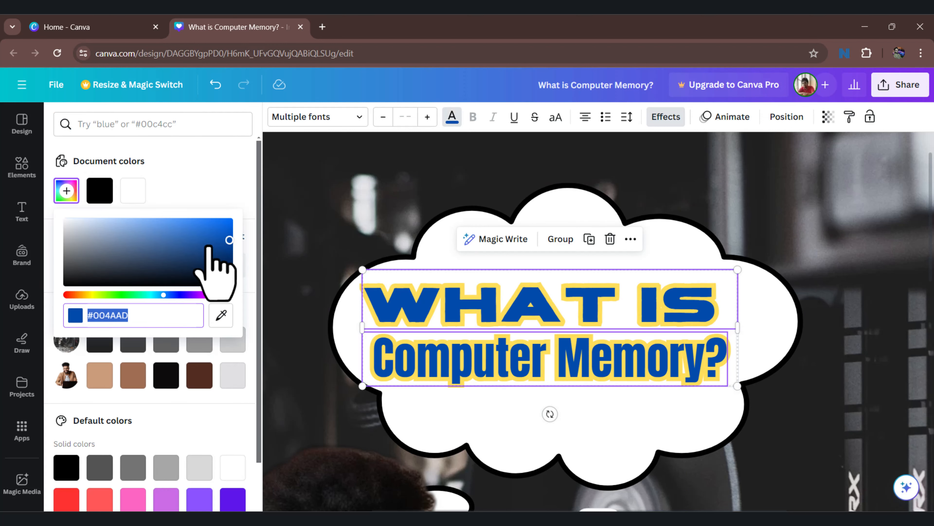
left_click_drag(229, 240, 229, 259)
left_click(248, 193)
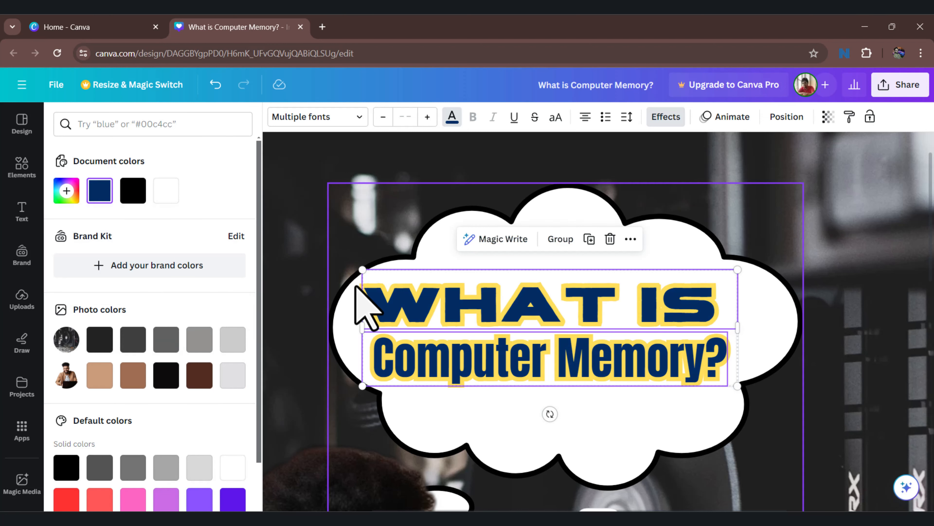
scroll(299, 281, "down", 5)
left_click(840, 343)
left_click(375, 289)
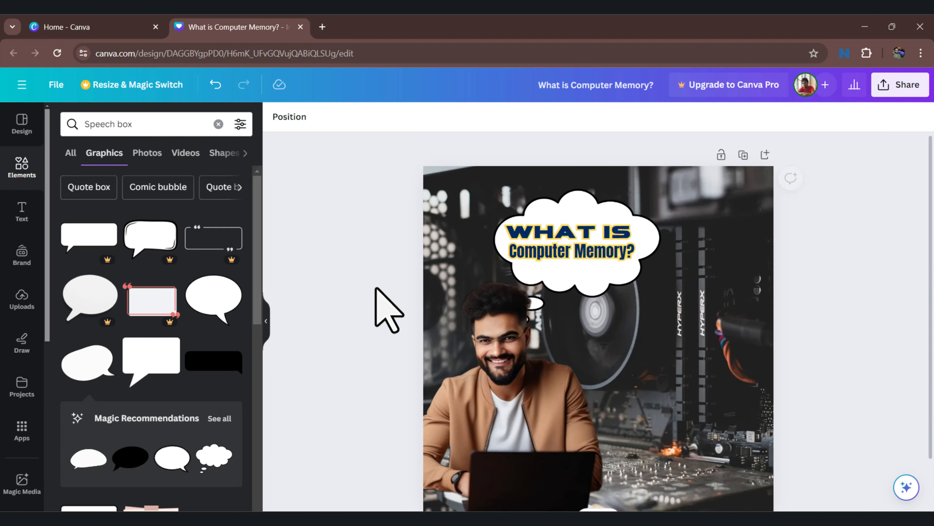
- Add the purple-and-white "JOIN NOW" font combination to the design beside the man
left_click(651, 237)
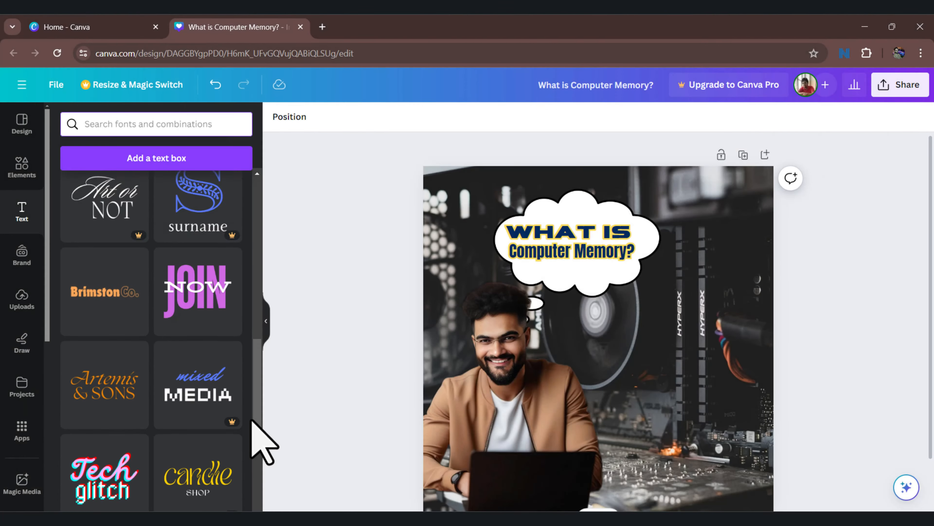
scroll(254, 438, "down", 3)
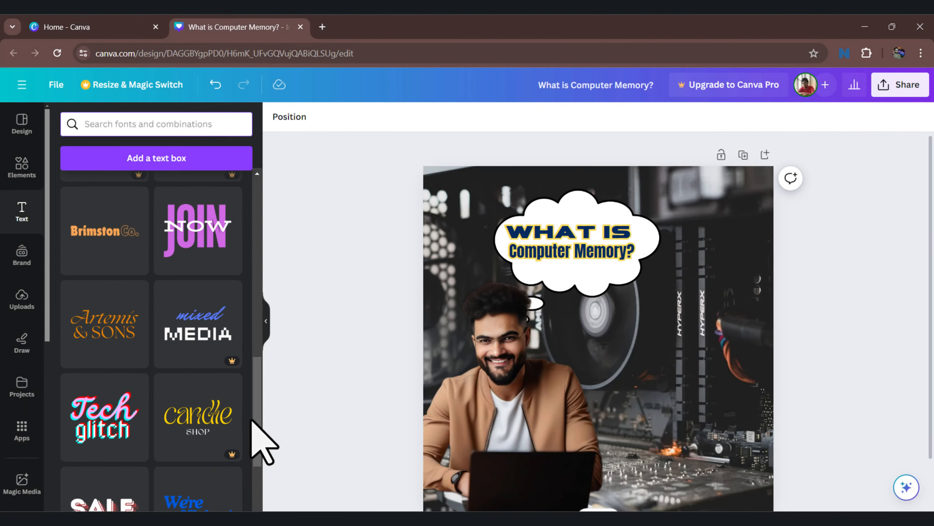
left_click_drag(204, 254, 689, 434)
left_click(696, 412)
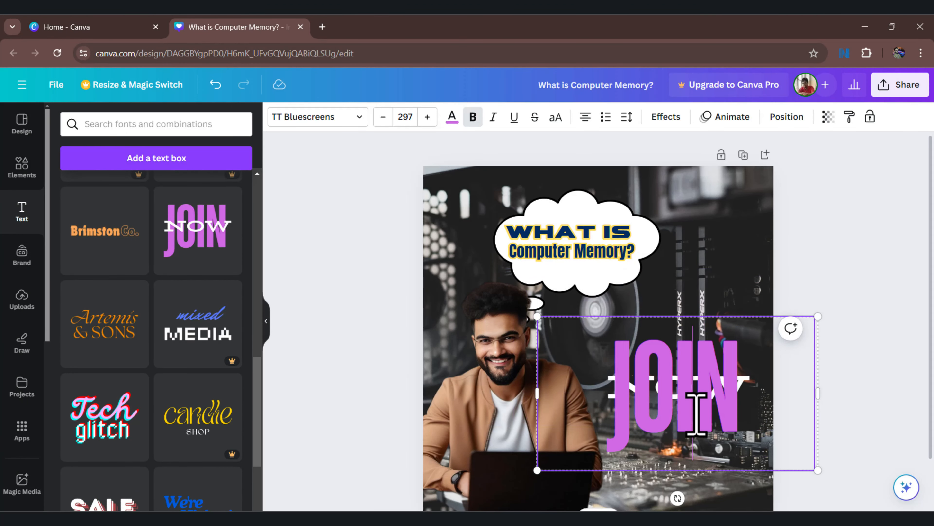
- Change the combination's purple "JOIN" to "ON" and its white "NOW" to "24 MAY"
key("BackSpace")
key("BackSpace")
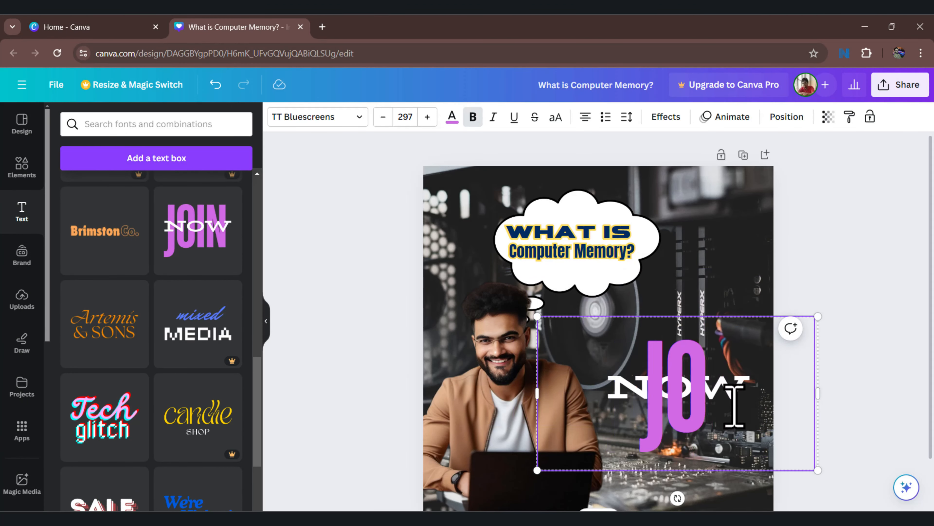
key("BackSpace")
type("M")
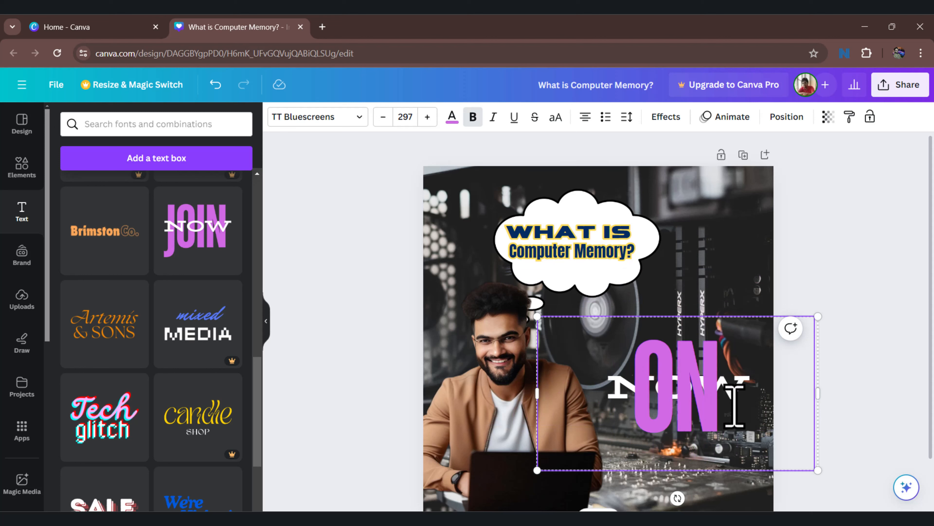
left_click(705, 406)
double_click(715, 409)
type("24 MAY")
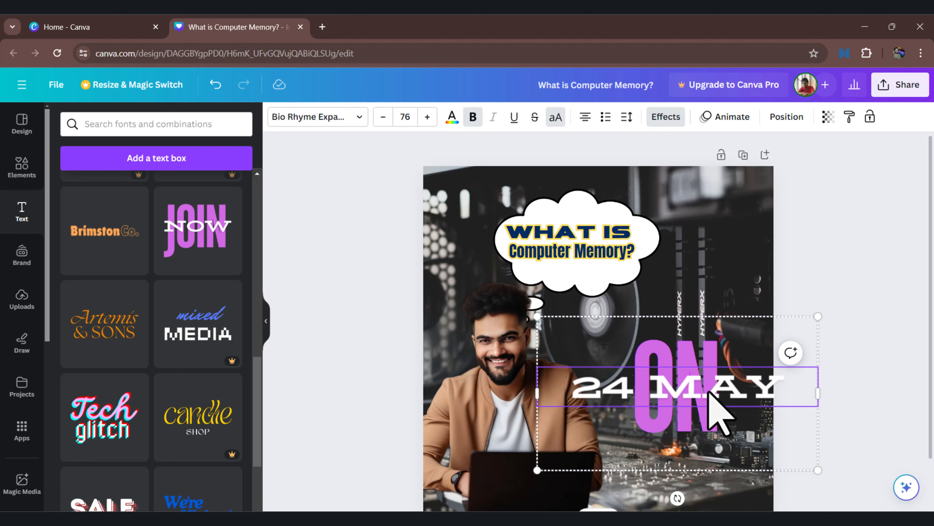
- Scale the "ON 24 MAY" group down to size 185 for "ON" and fit it beside the man
left_click(781, 472)
mouse_move(688, 388)
left_mouse_down()
mouse_move(656, 382)
mouse_move(677, 400)
left_mouse_up()
left_click(862, 452)
scroll(681, 392, "down", 2)
scroll(682, 392, "up", 2)
left_click_drag(513, 299, 599, 351)
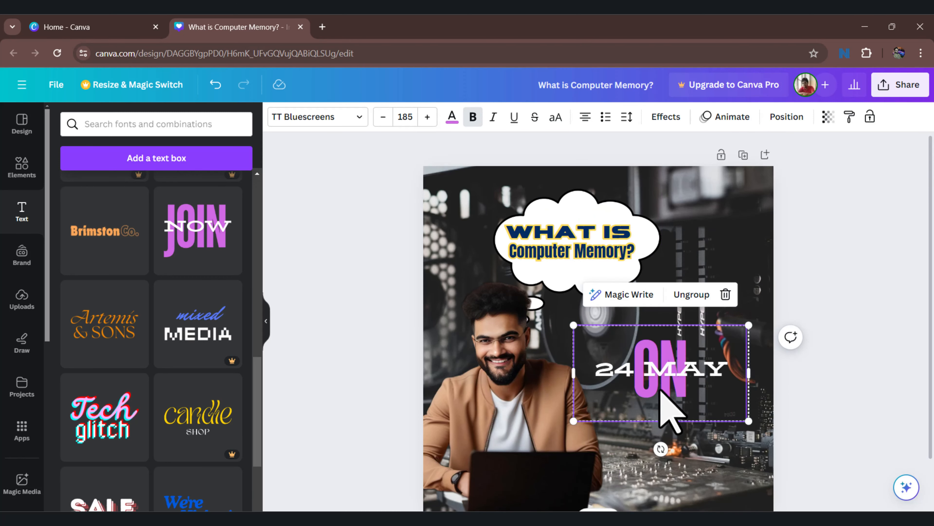
- Add the "BIG AND BOLD" font combination and change its two texts to "ON" and "24 MAY"
scroll(250, 455, "down", 15)
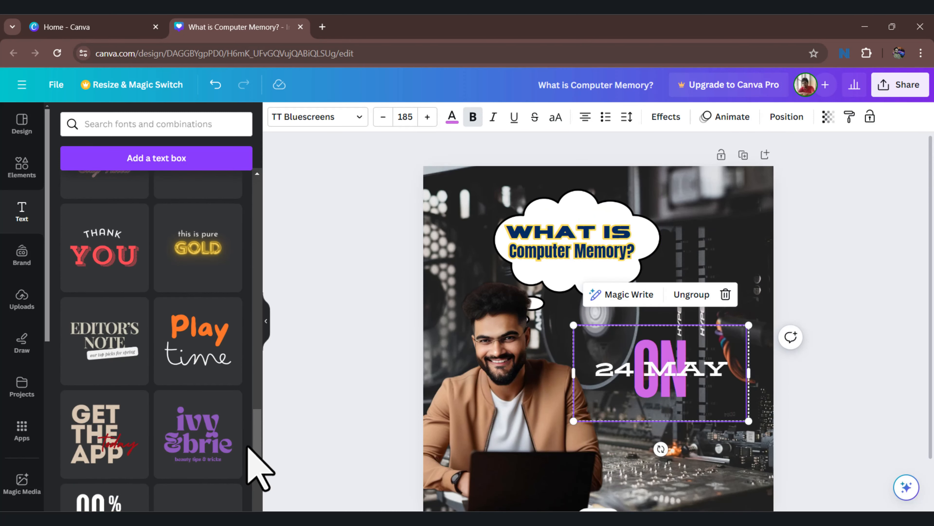
scroll(248, 447, "up", 5)
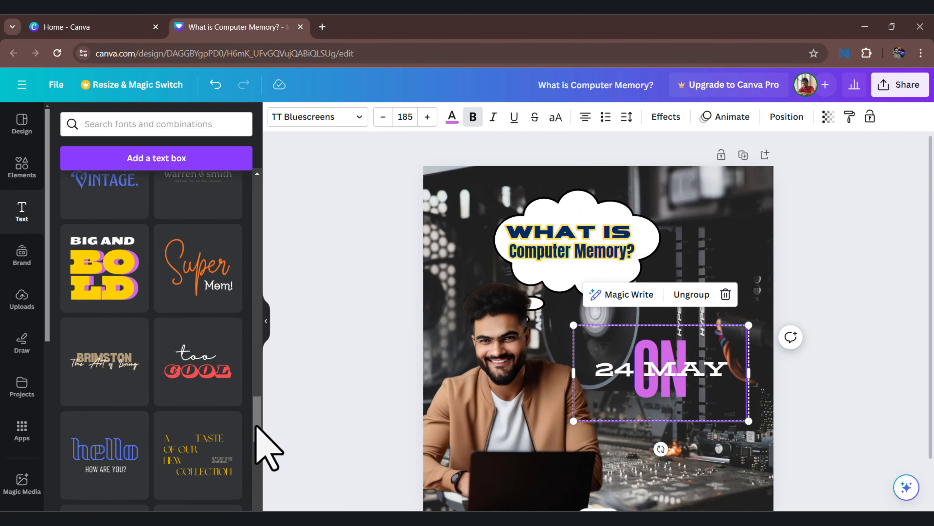
left_click_drag(111, 289, 700, 402)
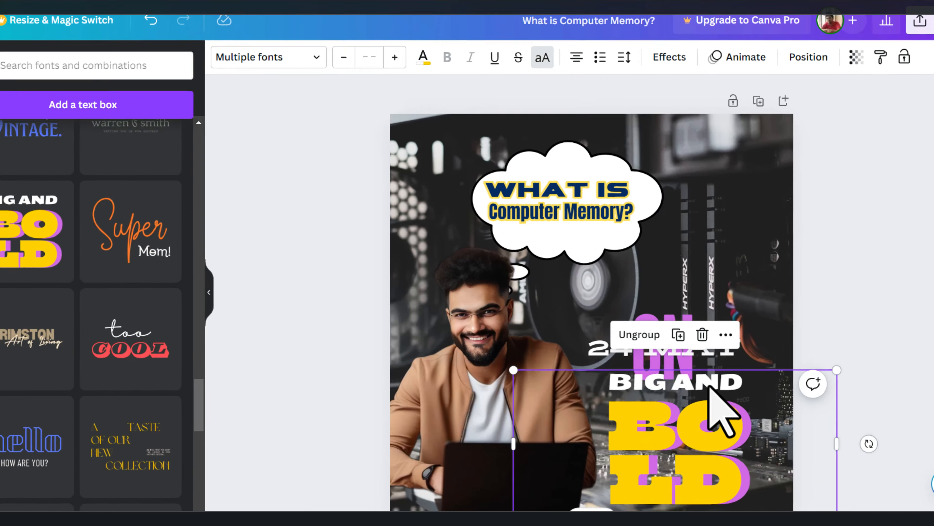
double_click(710, 383)
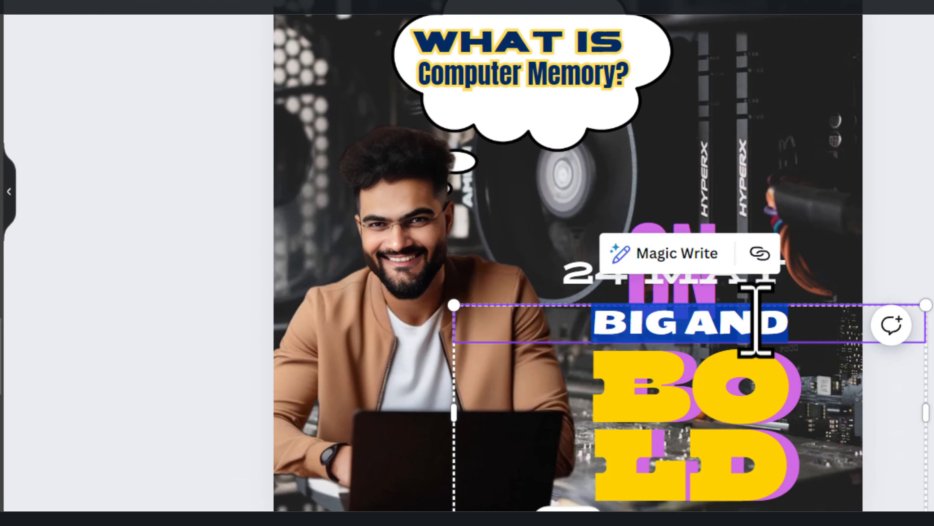
type("ON")
double_click(735, 443)
type("2")
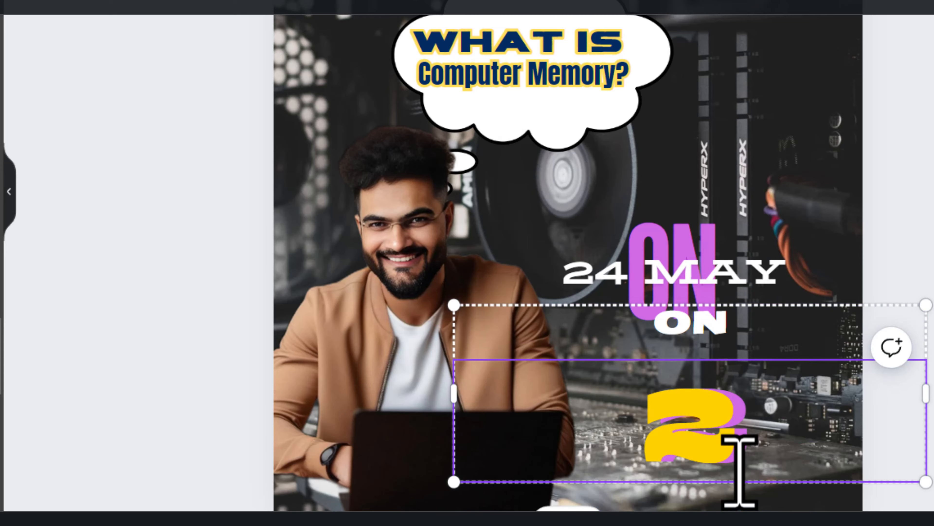
type("4 MAY")
- Shrink the yellow "24 MAY" group and place it over the circuit board beside the laptop
left_click_drag(688, 442, 701, 317)
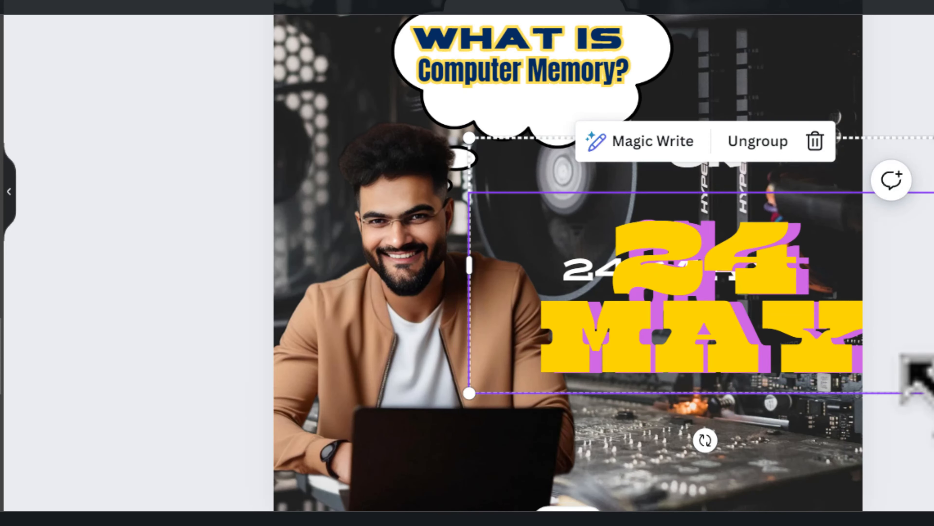
left_click_drag(931, 386, 715, 271)
left_click_drag(637, 222, 722, 439)
- Ungroup the purple-and-white date combination and delete its white "24 MAY" text
left_click(677, 270)
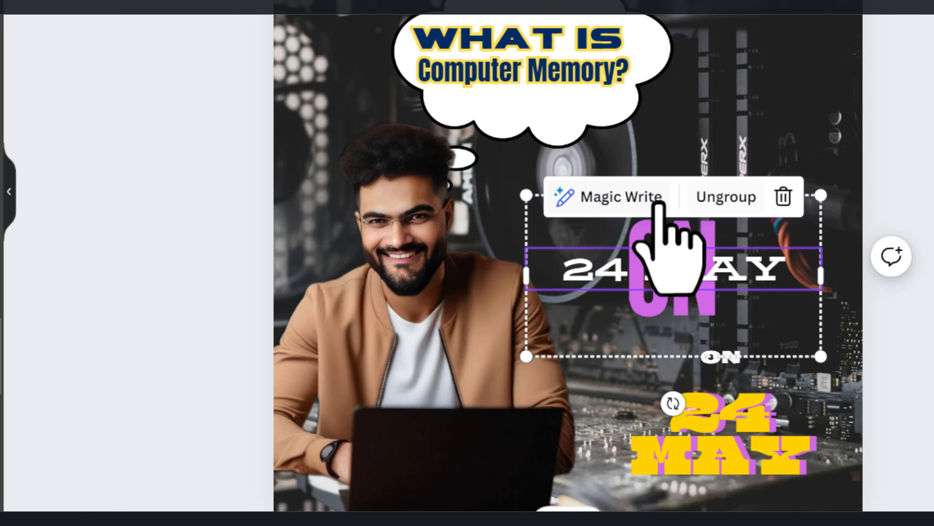
key("Delete")
left_click(917, 376)
- Replace the small white "ON" with the purple "ON", scaled down and centred just above the yellow "24 MAY"
left_click_drag(694, 280, 742, 364)
mouse_move(736, 331)
left_mouse_down()
mouse_move(735, 288)
mouse_move(724, 347)
mouse_move(722, 337)
left_mouse_up()
left_click(728, 359)
left_click(723, 358)
left_click(789, 296)
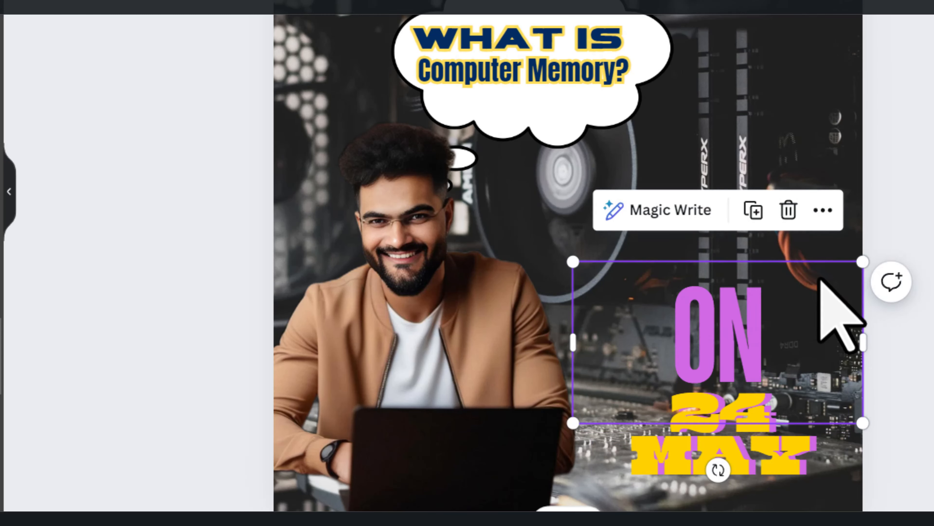
left_click_drag(861, 260, 729, 349)
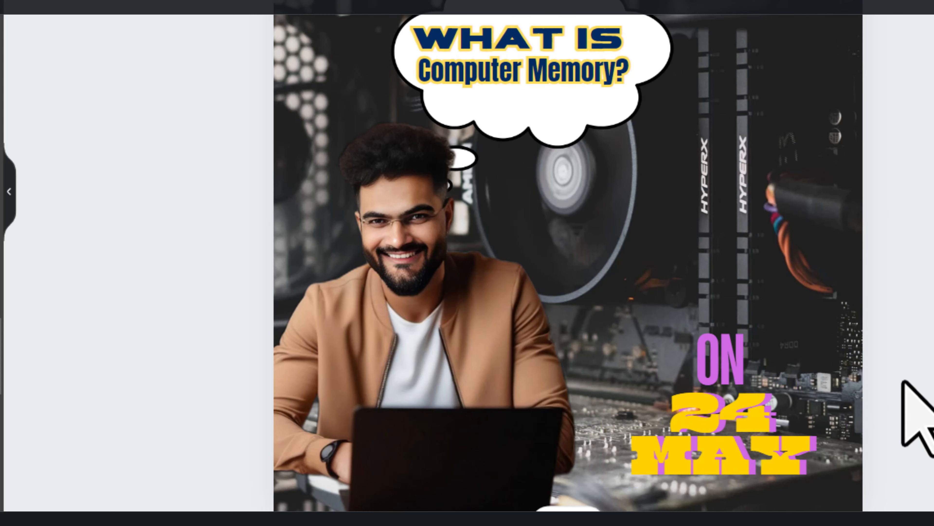